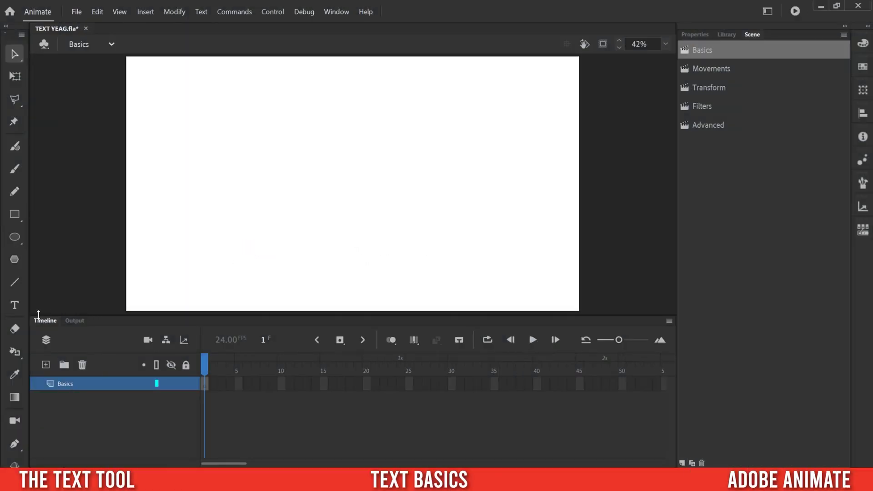
- Draw a fixed-width text box across the upper part of the stage with the Text tool and enter BASICS
{"action": "left_click", "coordinate": [14, 309]}
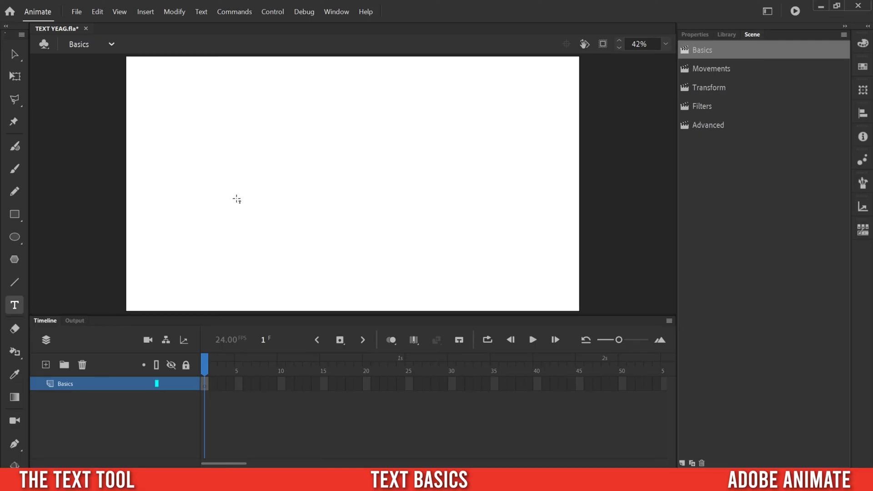
{"action": "left_click_drag", "start_coordinate": [200, 187], "coordinate": [501, 183]}
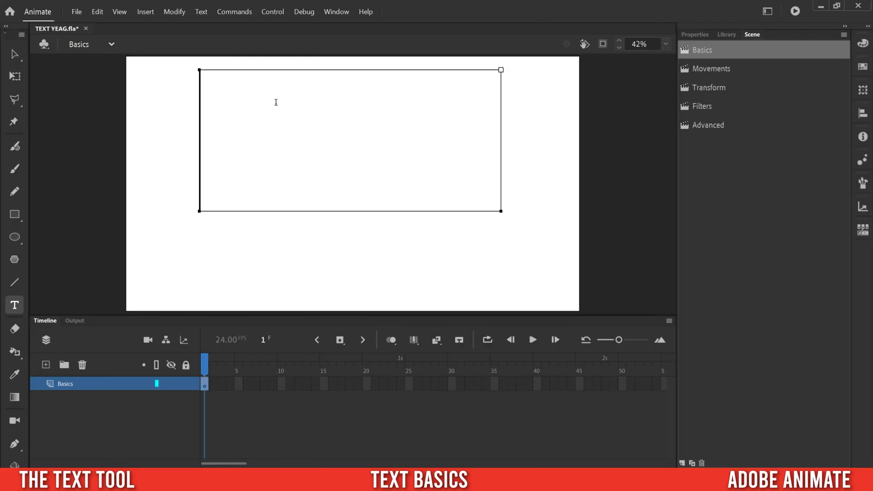
{"action": "type", "text": "basics"}
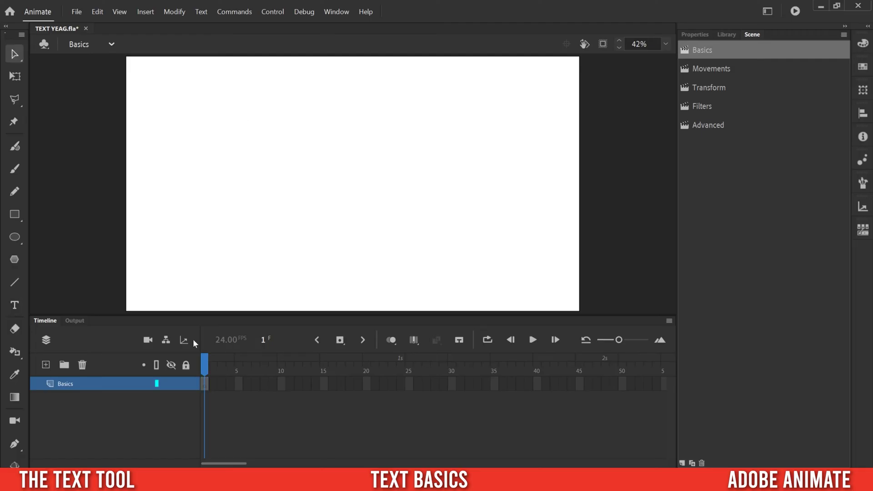
- Place an auto-expanding text block near the stage's upper-left area with the Text tool and enter BASICS
{"action": "left_click", "coordinate": [15, 305]}
{"action": "left_click", "coordinate": [215, 181]}
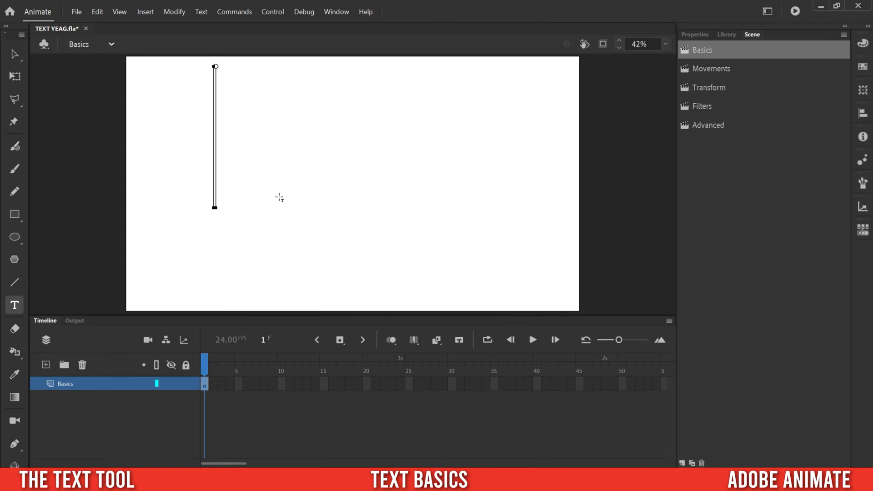
{"action": "type", "text": "basics"}
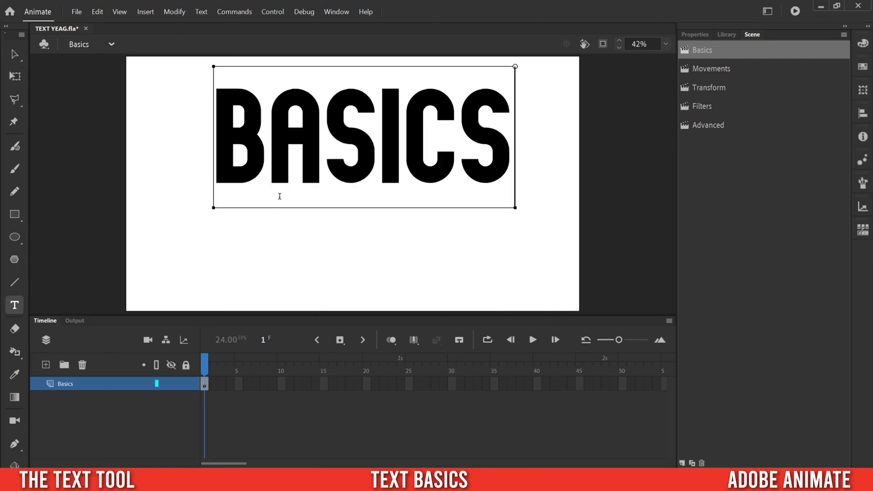
- Try extending the BASICS text with extra g letters and a second line containing G, and remove the additions
{"action": "type", "text": "ggg"}
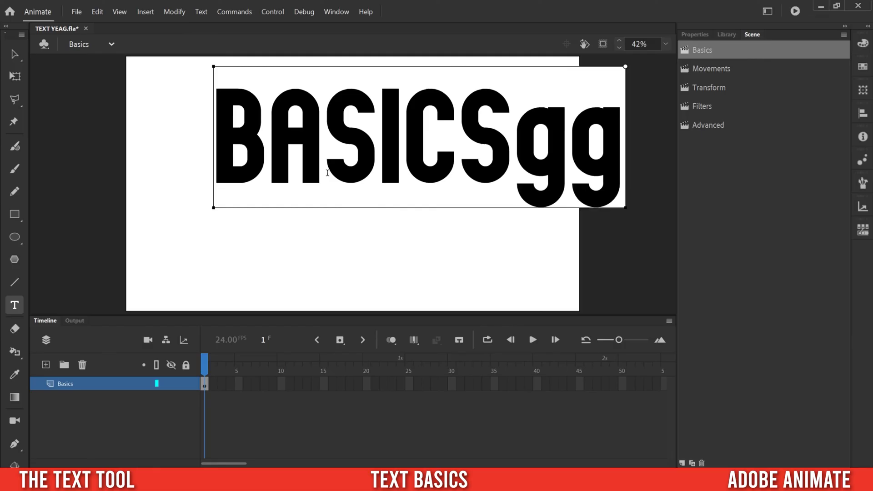
{"action": "key", "text": "BackSpace"}
{"action": "key", "text": "BackSpace"}
{"action": "key", "text": "BackSpace"}
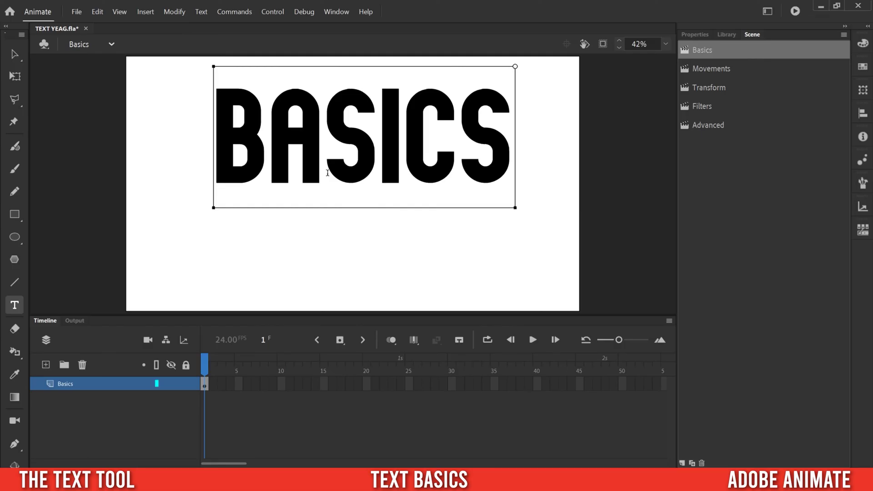
{"action": "key", "text": "Return"}
{"action": "type", "text": "g"}
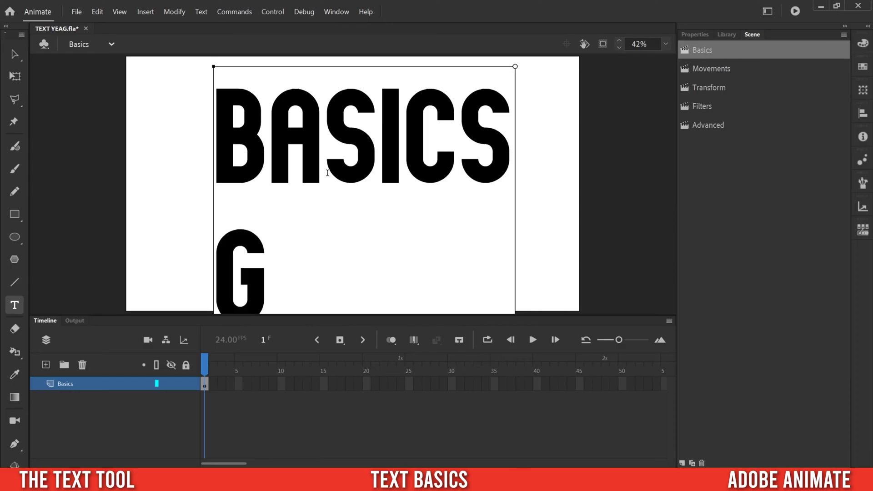
{"action": "key", "text": "BackSpace"}
{"action": "key", "text": "BackSpace"}
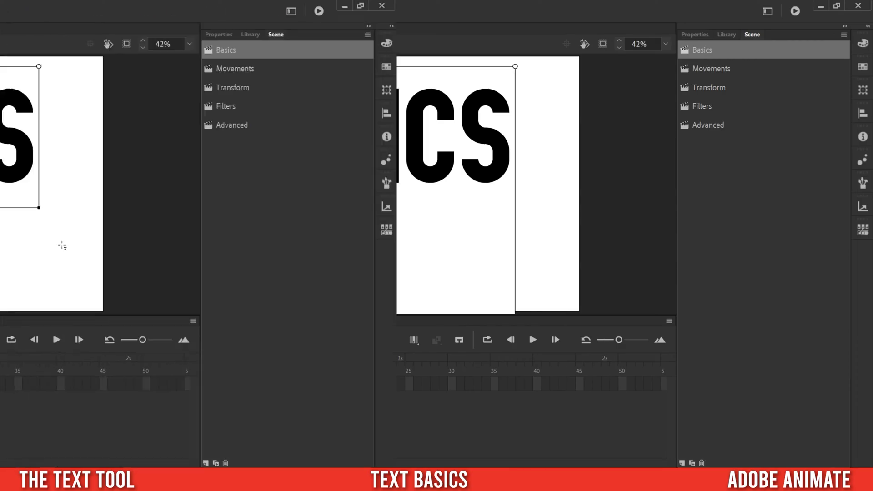
- Show the text properties, select the whole word BASICS and set its font to Netraly Personal Use
{"action": "left_click", "coordinate": [695, 34]}
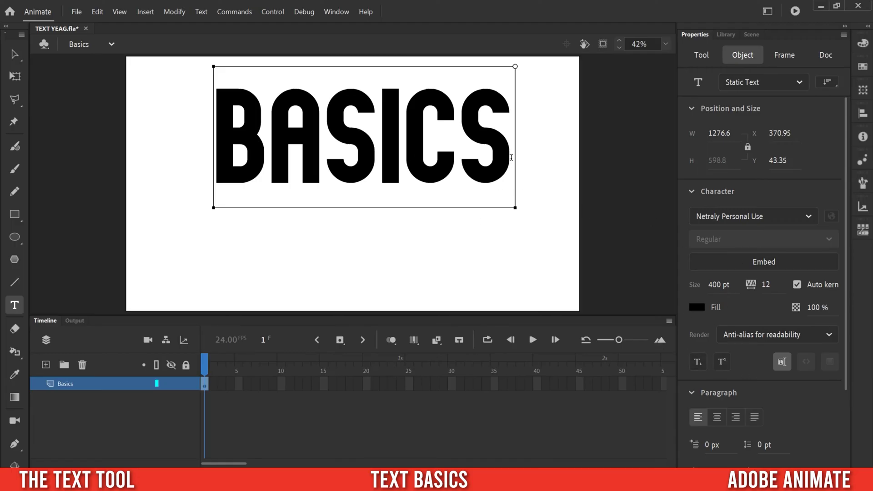
{"action": "double_click", "coordinate": [225, 149]}
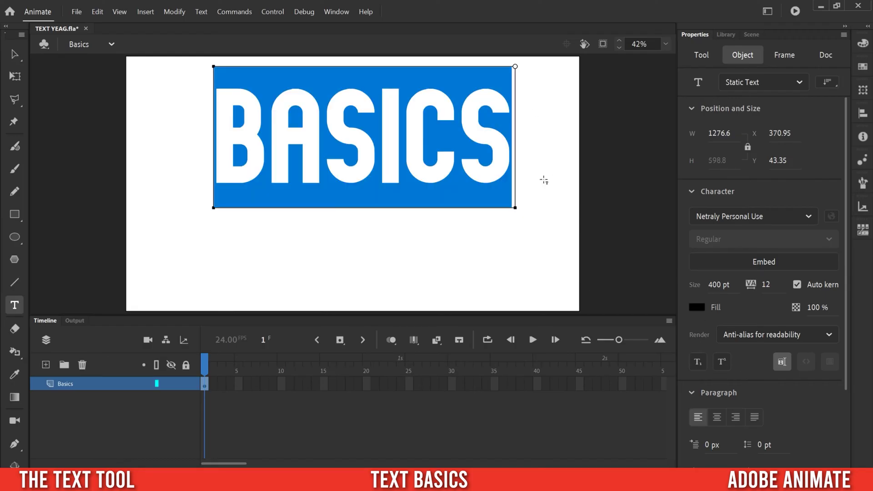
{"action": "left_click", "coordinate": [510, 151]}
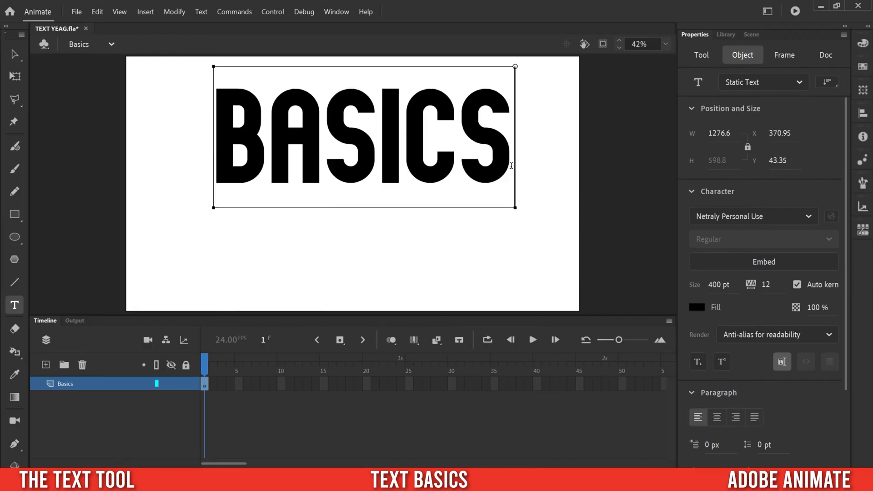
{"action": "left_click", "coordinate": [699, 308]}
{"action": "left_click", "coordinate": [626, 384]}
{"action": "left_click", "coordinate": [509, 155]}
{"action": "double_click", "coordinate": [225, 122]}
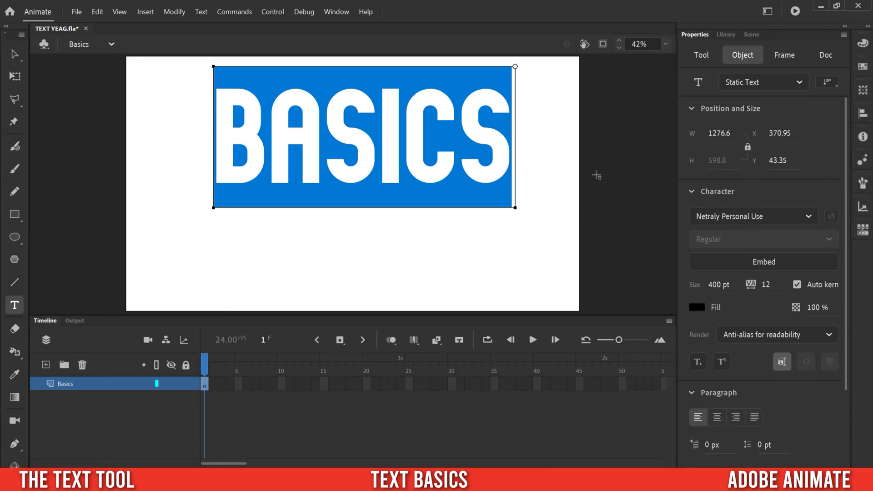
{"action": "left_click", "coordinate": [809, 216]}
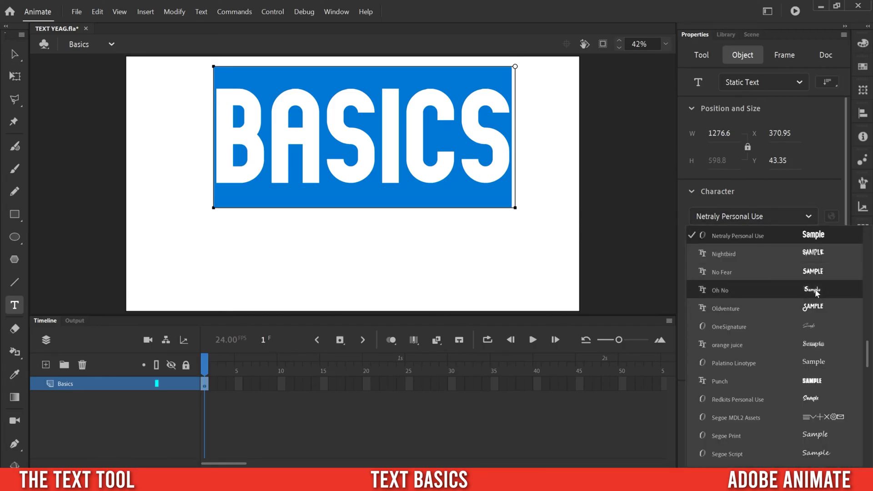
{"action": "scroll", "coordinate": [815, 287], "scroll_direction": "up", "scroll_amount": 4}
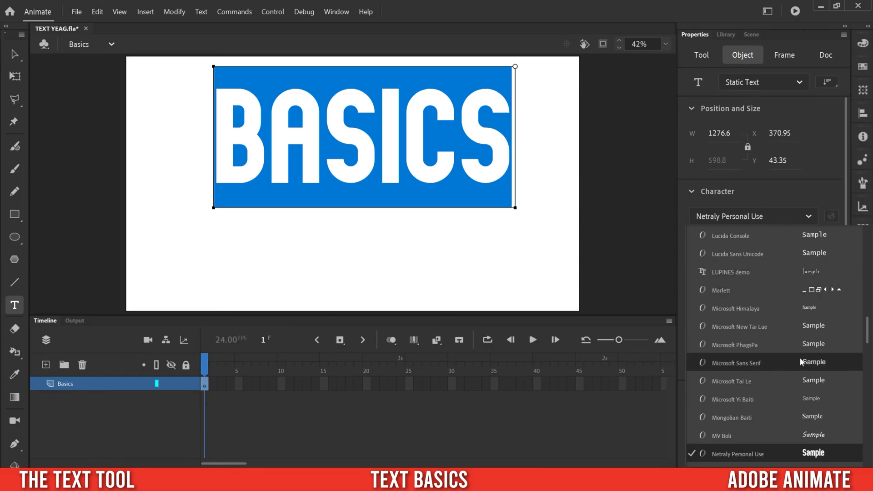
{"action": "scroll", "coordinate": [800, 358], "scroll_direction": "down", "scroll_amount": 2}
{"action": "left_click", "coordinate": [819, 345]}
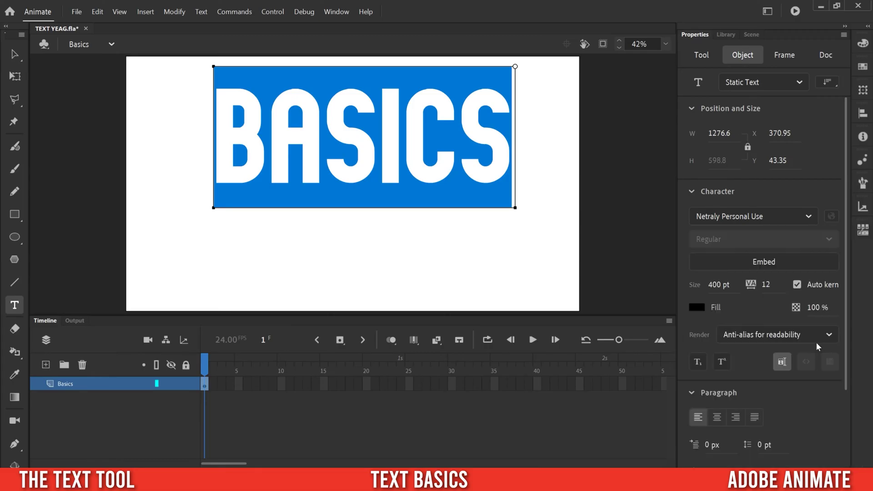
- Set the selected BASICS text to a size of 350 pt and a letter spacing of 43
{"action": "left_click", "coordinate": [718, 286]}
{"action": "type", "text": "350"}
{"action": "key", "text": "Return"}
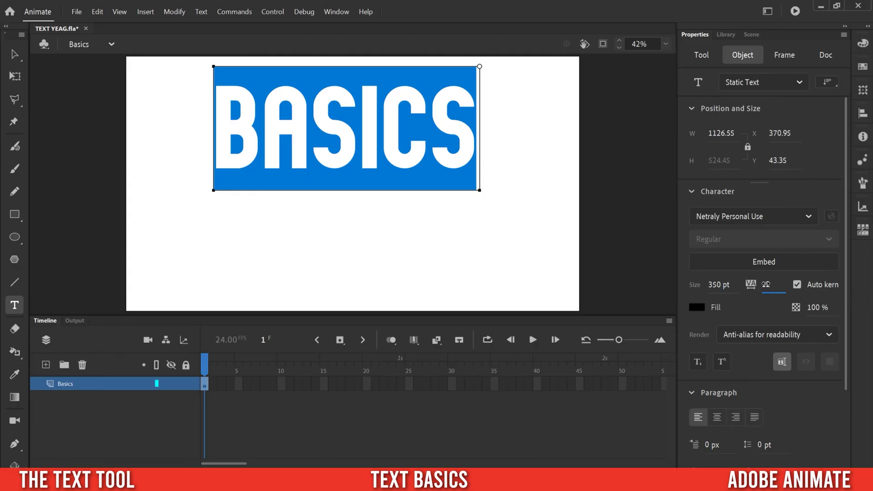
{"action": "mouse_move", "coordinate": [774, 285]}
{"action": "left_mouse_down"}
{"action": "mouse_move", "coordinate": [803, 283]}
{"action": "mouse_move", "coordinate": [712, 279]}
{"action": "mouse_move", "coordinate": [764, 281]}
{"action": "left_mouse_up"}
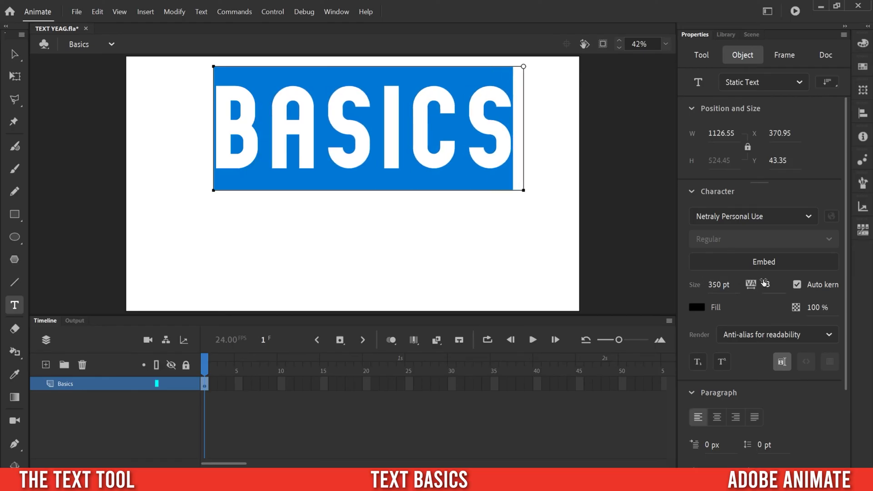
- Change the fill colour of the BASICS text to red and deselect the letters
{"action": "left_click", "coordinate": [697, 308]}
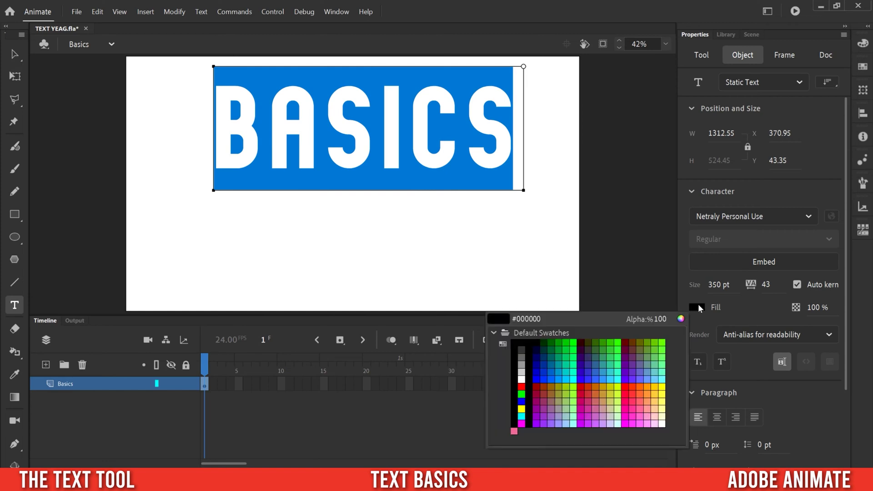
{"action": "left_click", "coordinate": [626, 384]}
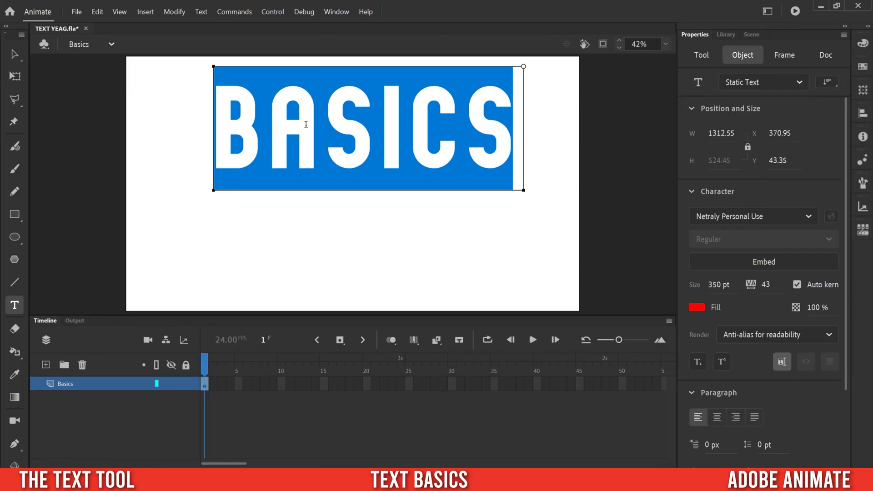
{"action": "left_click", "coordinate": [516, 153]}
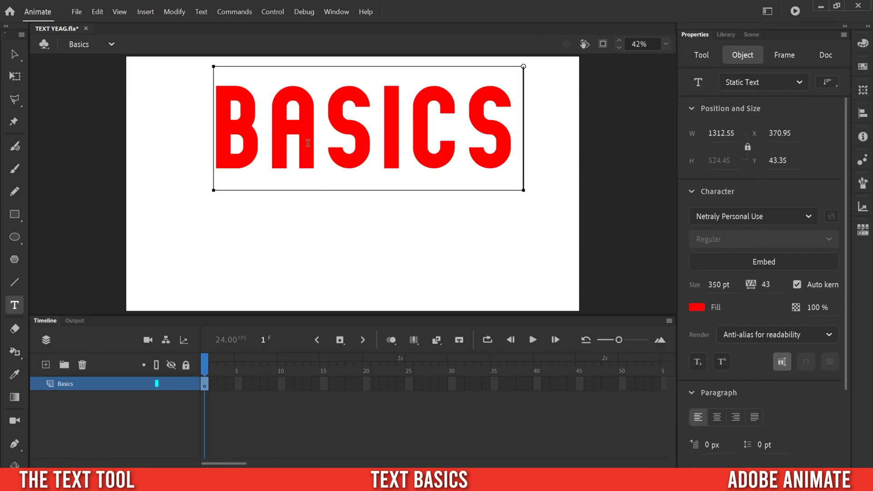
- Try subscript and superscript formatting on the letters ASICS, and turn the superscript off again
{"action": "double_click", "coordinate": [252, 135]}
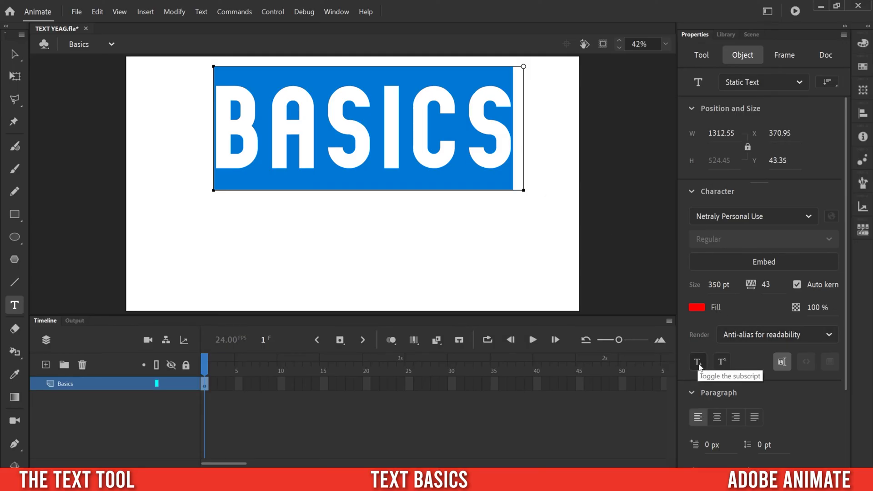
{"action": "left_click", "coordinate": [493, 148]}
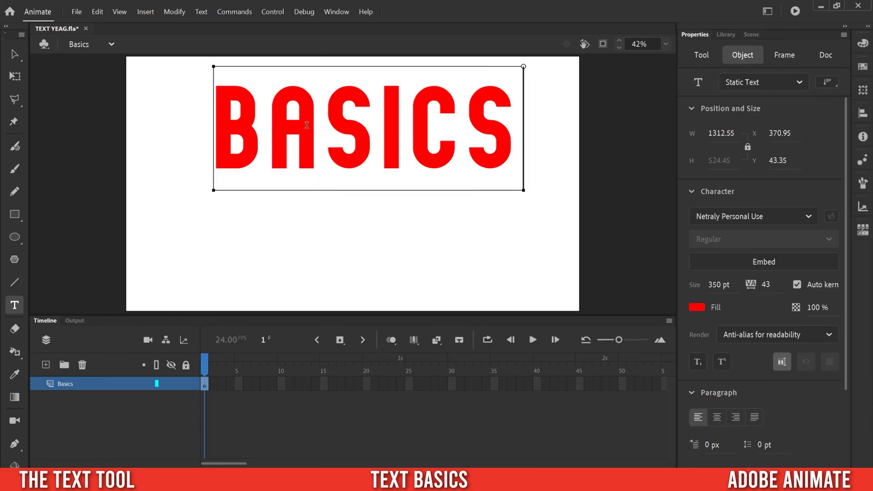
{"action": "left_click", "coordinate": [278, 126], "text": "shift"}
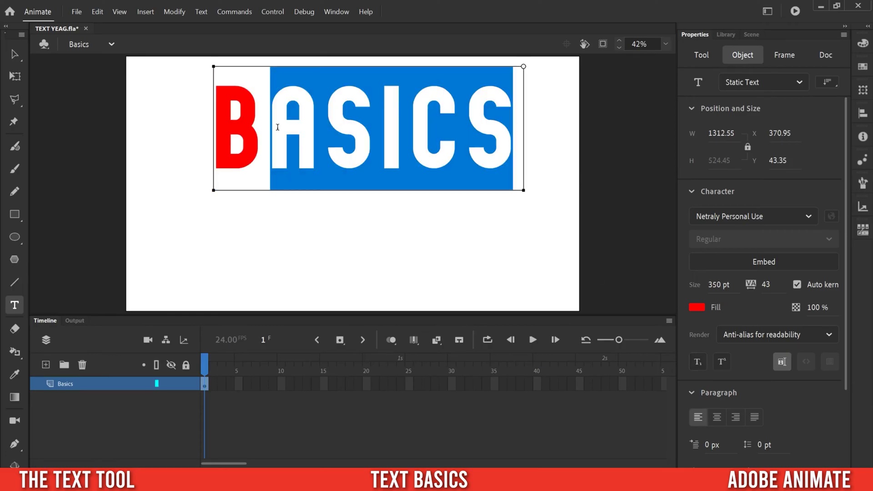
{"action": "left_click", "coordinate": [699, 367]}
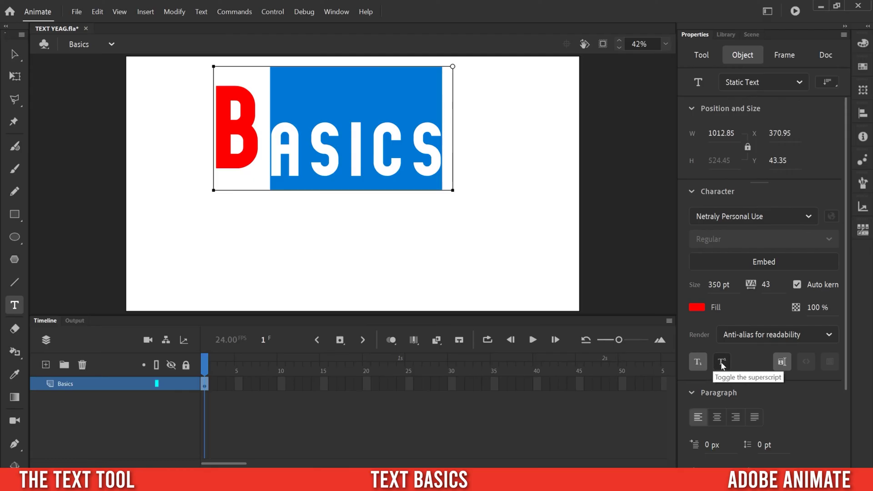
{"action": "left_click", "coordinate": [722, 364]}
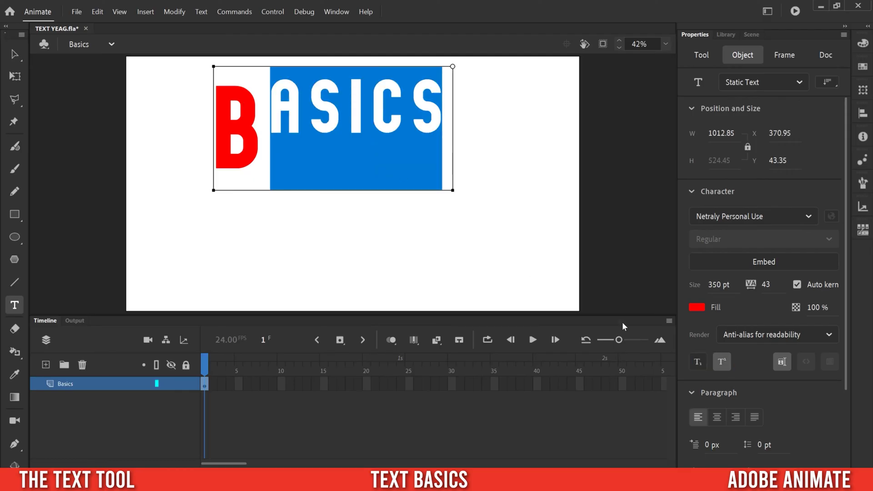
{"action": "left_click", "coordinate": [721, 364]}
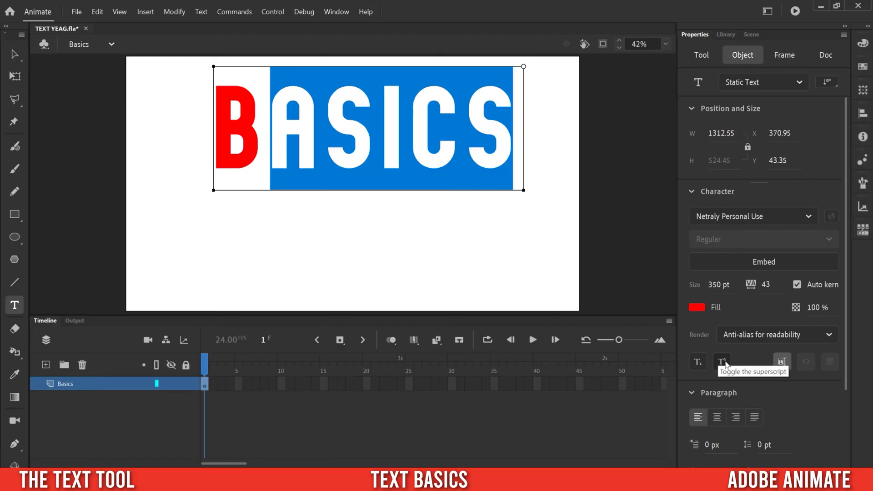
- Widen the text box beyond the word BASICS and centre-align the text within it
{"action": "scroll", "coordinate": [846, 418], "scroll_direction": "down", "scroll_amount": 2}
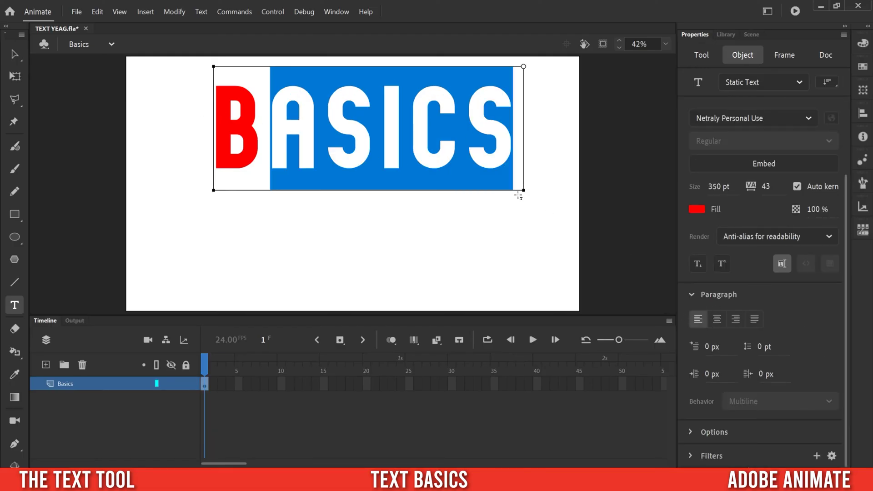
{"action": "left_click_drag", "start_coordinate": [555, 190], "coordinate": [565, 189]}
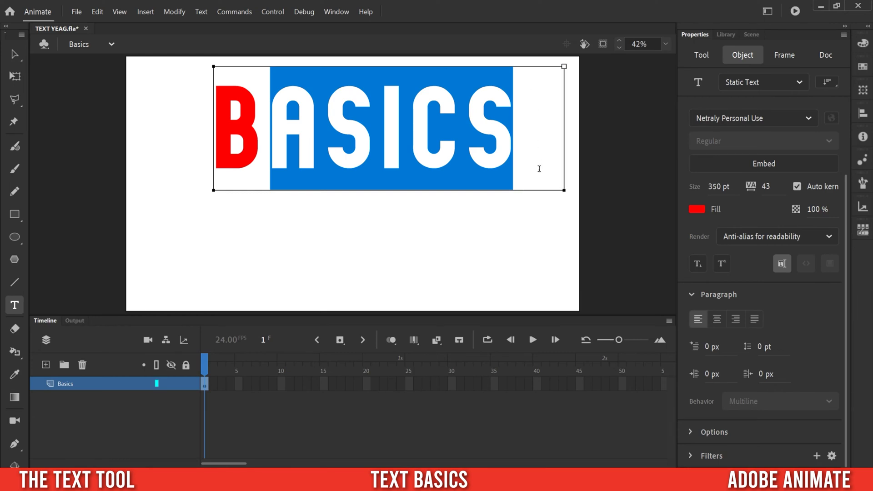
{"action": "left_click", "coordinate": [717, 319]}
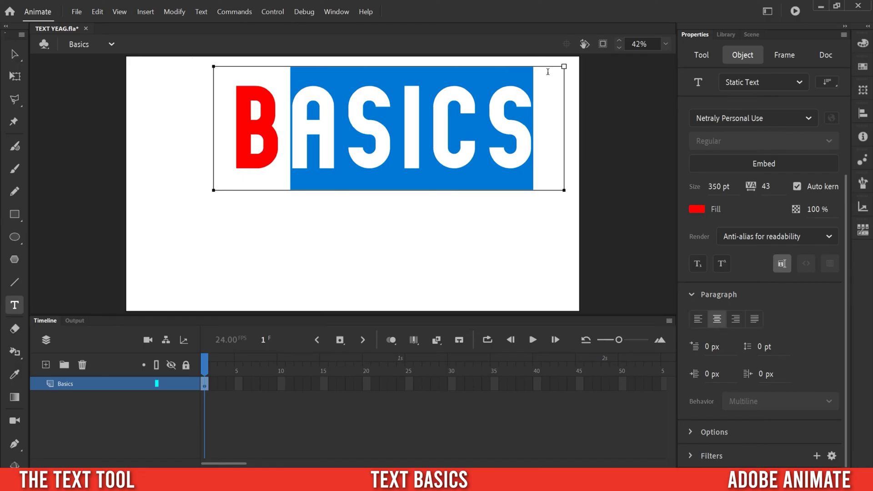
- Examine the fill types offered in the colour settings for the BASICS text block, and leave them without choosing one
{"action": "key", "text": "shift+F2"}
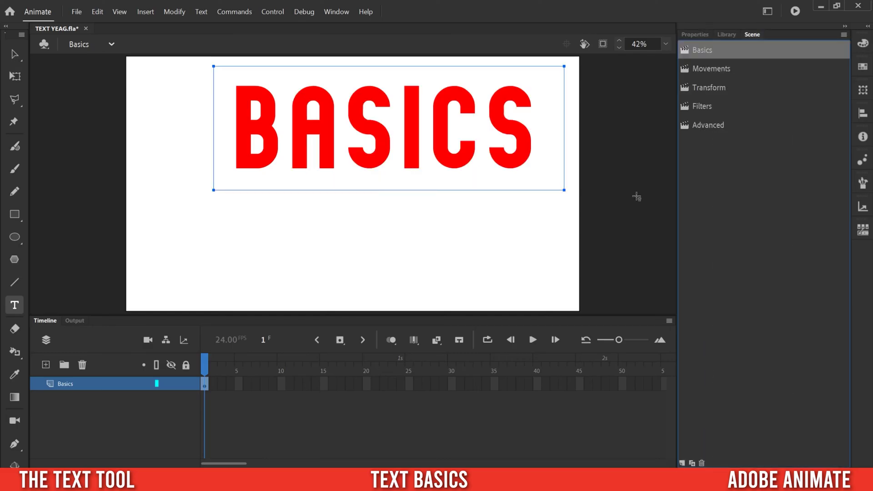
{"action": "left_click", "coordinate": [864, 43]}
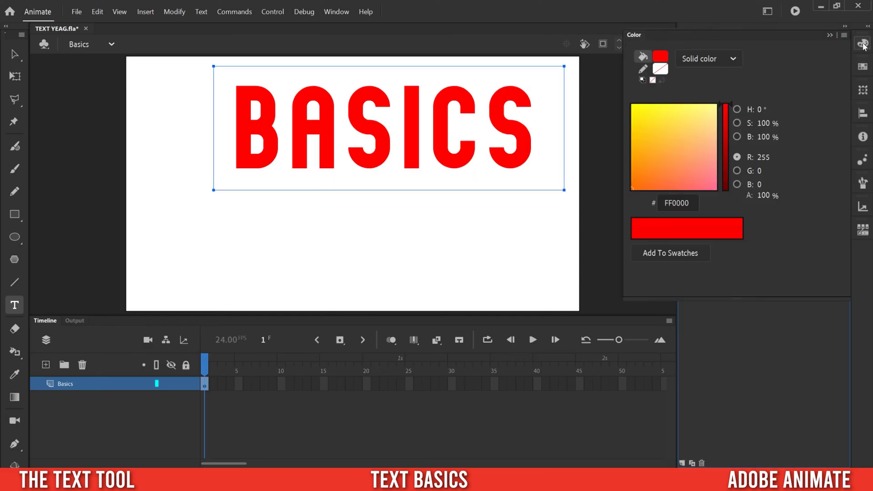
{"action": "left_click", "coordinate": [733, 60]}
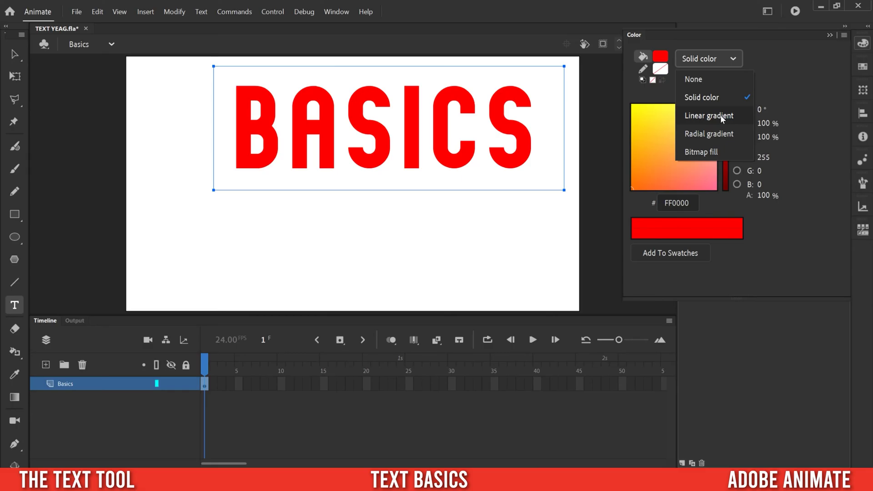
{"action": "key", "text": "Escape"}
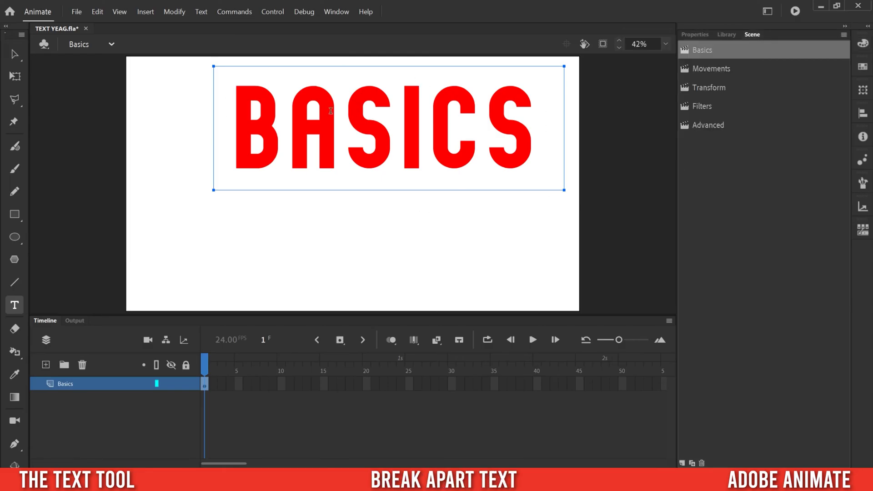
- Reposition the BASICS text block near the top of the stage and break it apart into individual letter text boxes
{"action": "left_click", "coordinate": [14, 54]}
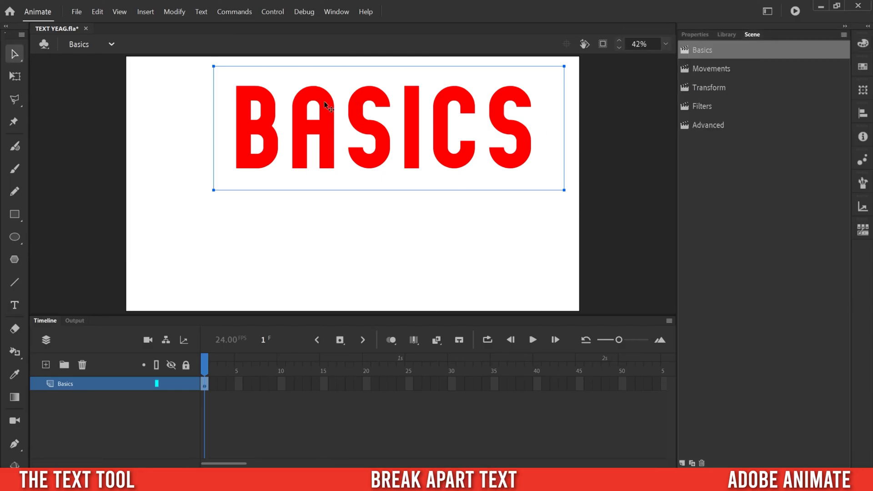
{"action": "left_click_drag", "start_coordinate": [294, 98], "coordinate": [296, 88]}
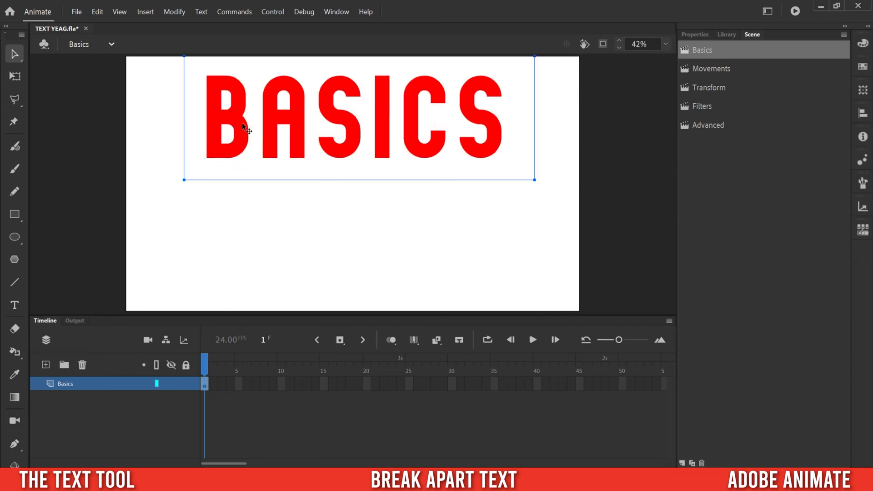
{"action": "left_click_drag", "start_coordinate": [332, 103], "coordinate": [332, 111]}
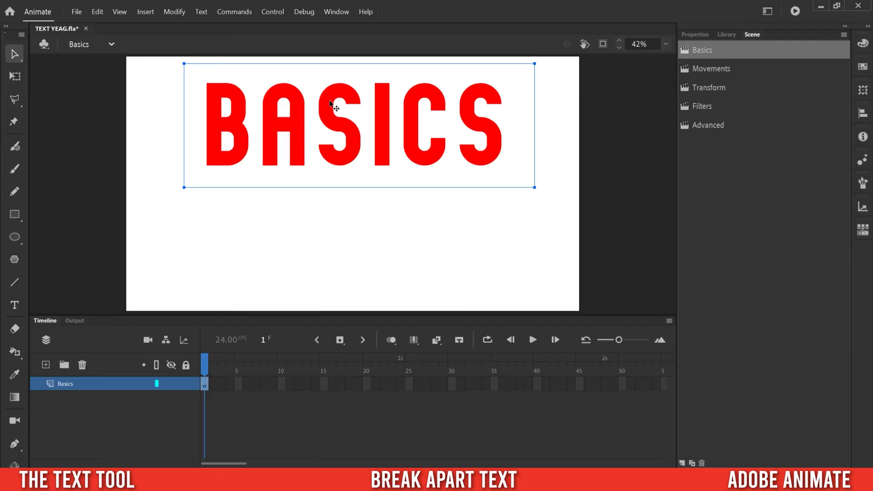
{"action": "right_click", "coordinate": [331, 104]}
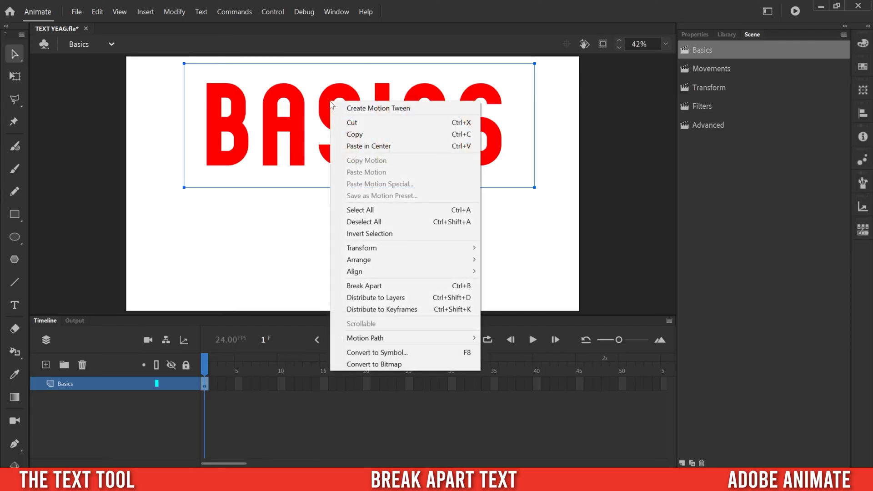
{"action": "left_click", "coordinate": [383, 287]}
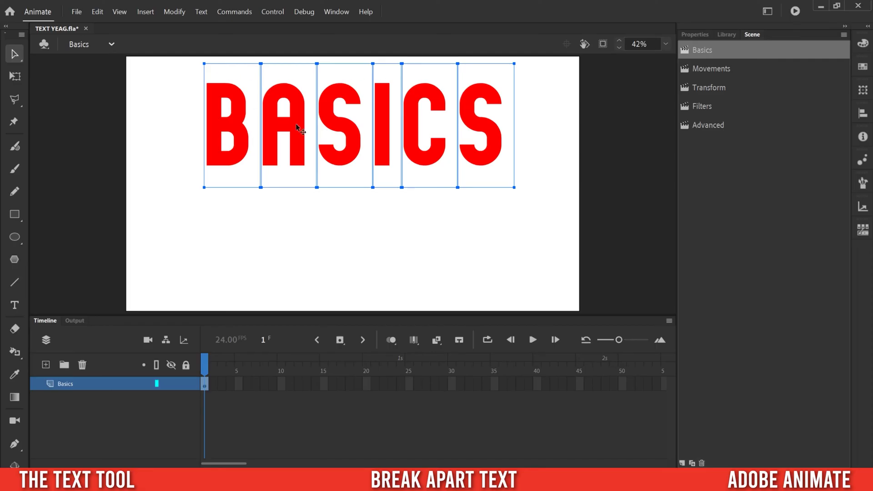
- Try adding a lowercase s after the B in its separate text box, and remove it again
{"action": "double_click", "coordinate": [252, 131]}
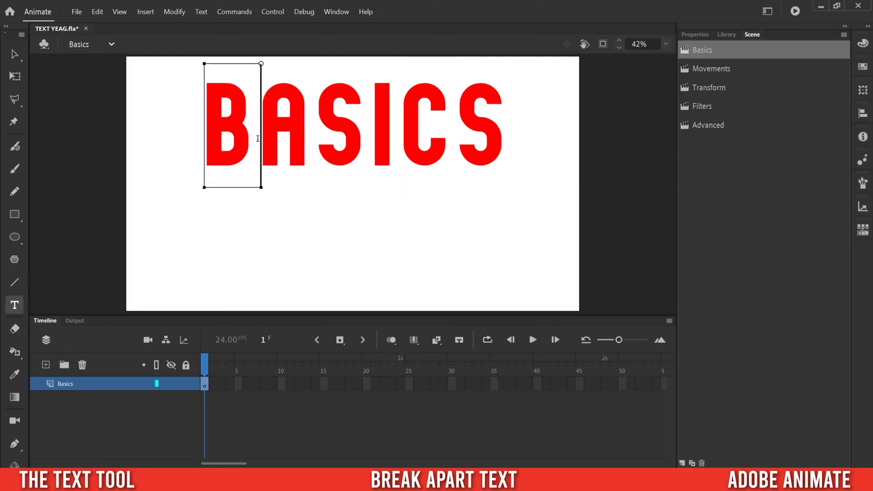
{"action": "type", "text": "s"}
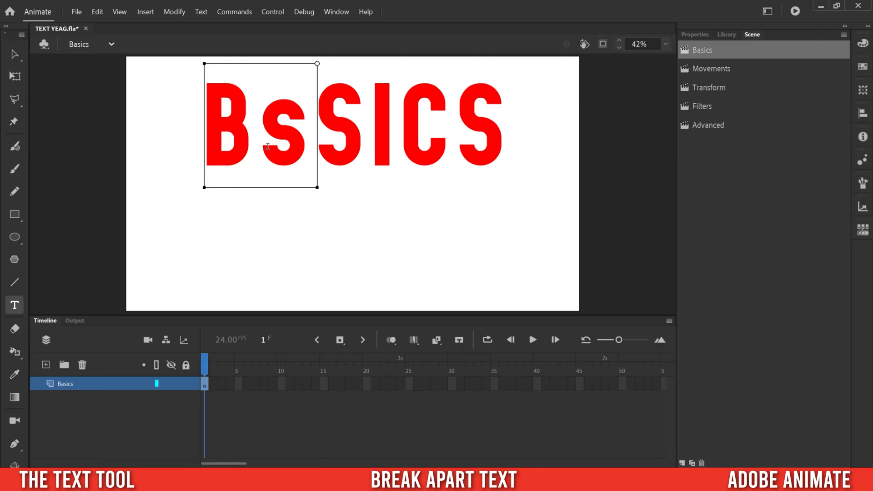
{"action": "key", "text": "BackSpace"}
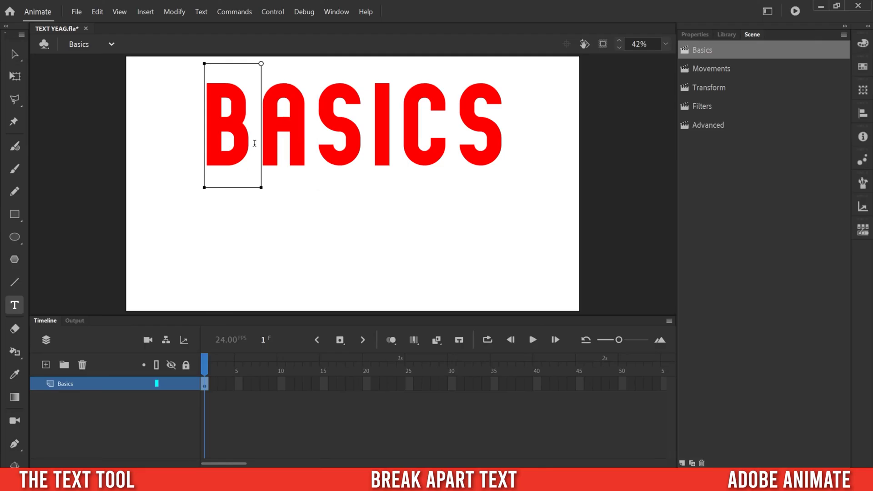
- Select all six letter text boxes of BASICS and break them apart into shapes
{"action": "left_click", "coordinate": [15, 54]}
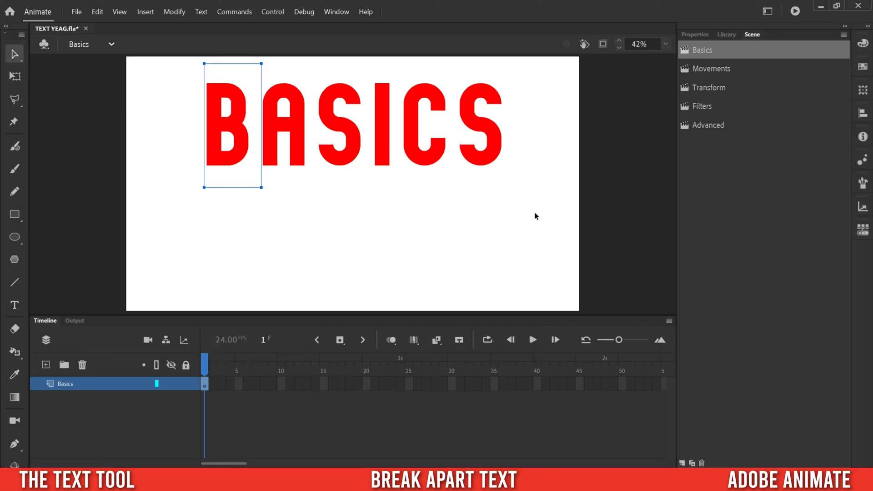
{"action": "left_click_drag", "start_coordinate": [537, 213], "coordinate": [164, 61]}
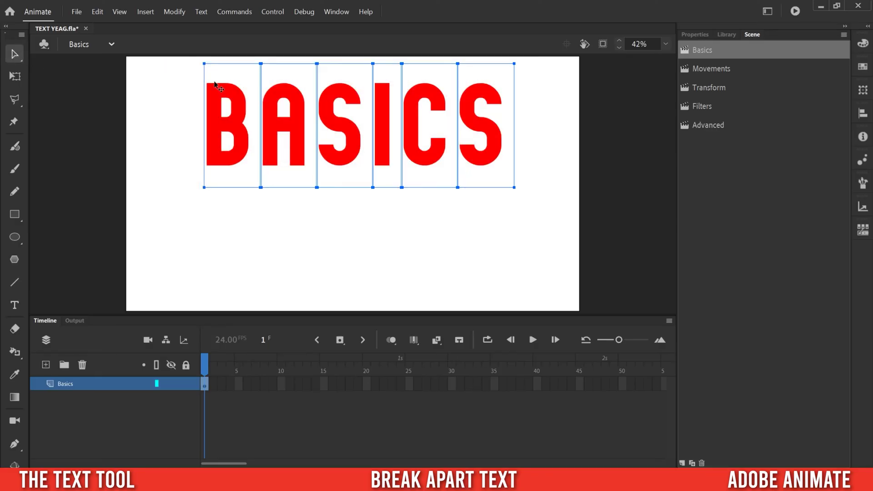
{"action": "right_click", "coordinate": [326, 97]}
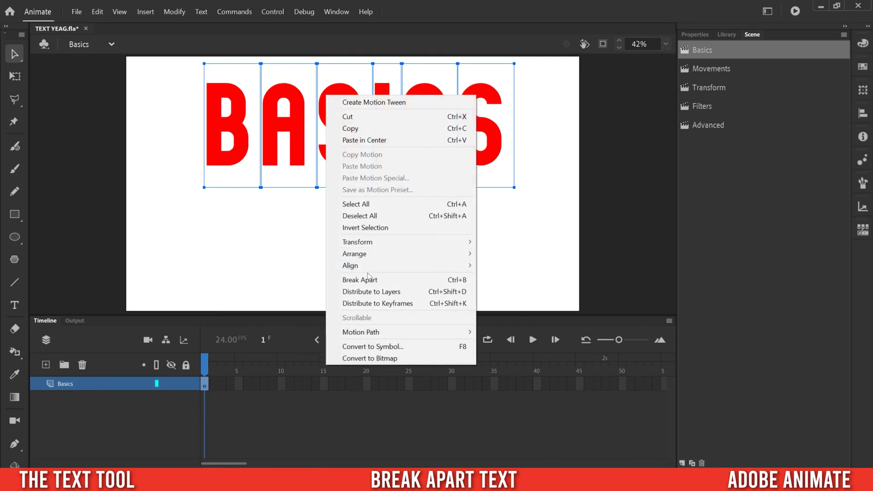
{"action": "left_click", "coordinate": [369, 280]}
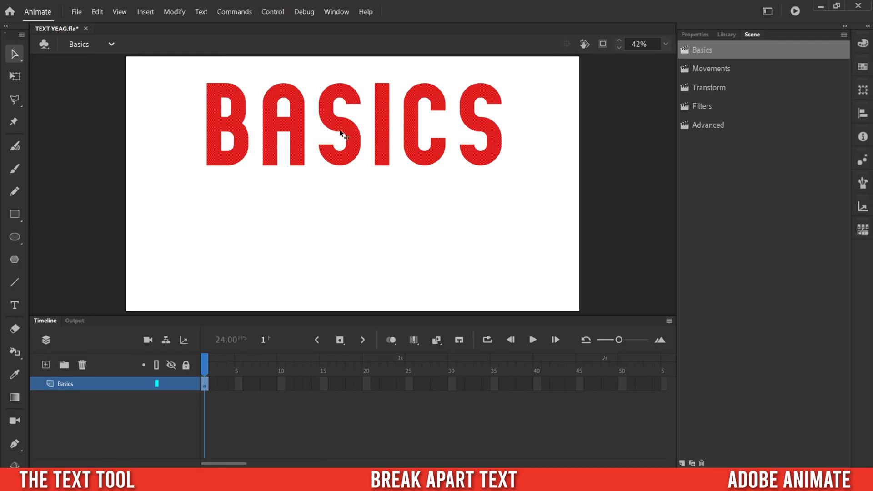
- Duplicate the Basics layer and move the copied word straight down below the original
{"action": "right_click", "coordinate": [63, 385]}
{"action": "left_click", "coordinate": [115, 225]}
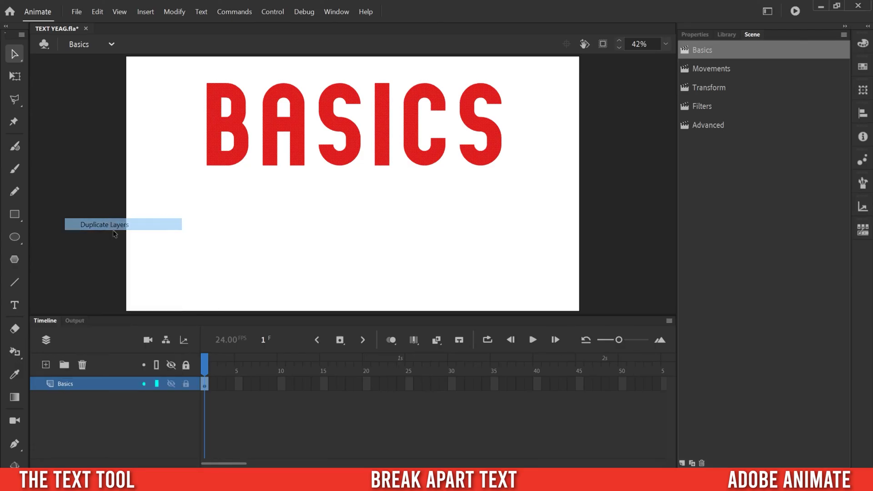
{"action": "left_click_drag", "start_coordinate": [272, 128], "coordinate": [277, 250]}
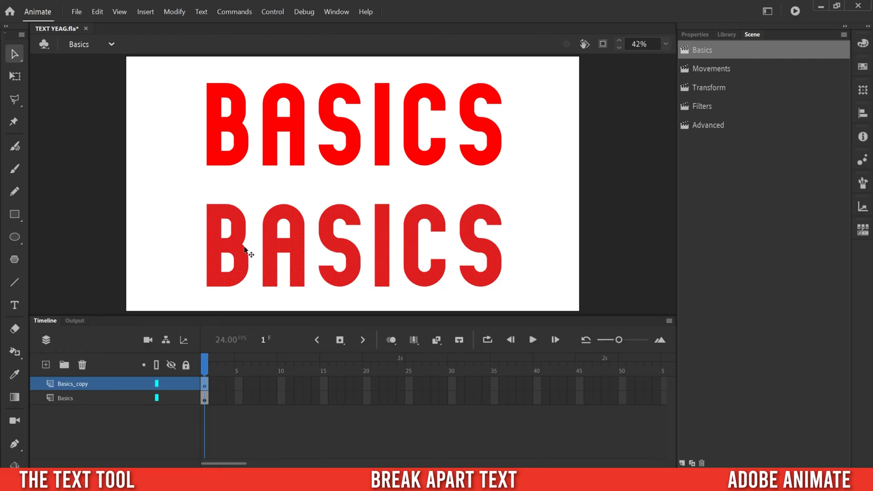
- Distribute the copied letters to separate layers and delete the leftover Basics_copy layer
{"action": "left_click", "coordinate": [174, 12]}
{"action": "mouse_move", "coordinate": [193, 127]}
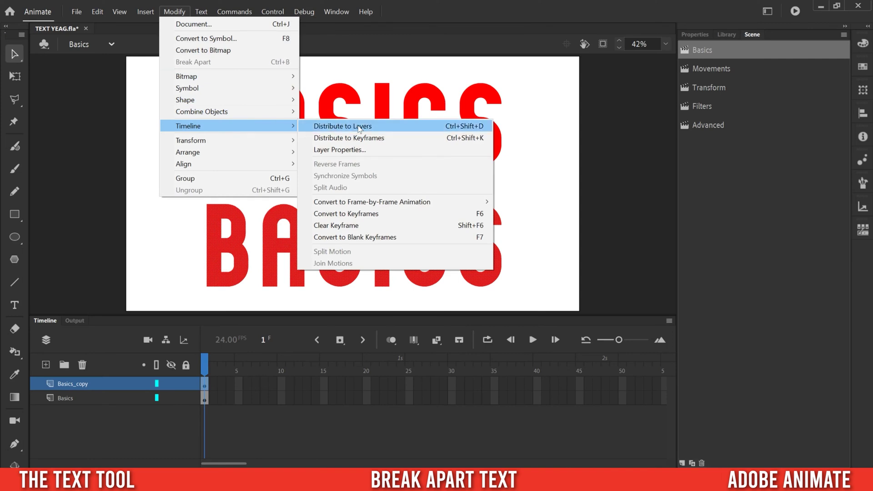
{"action": "left_click", "coordinate": [331, 127]}
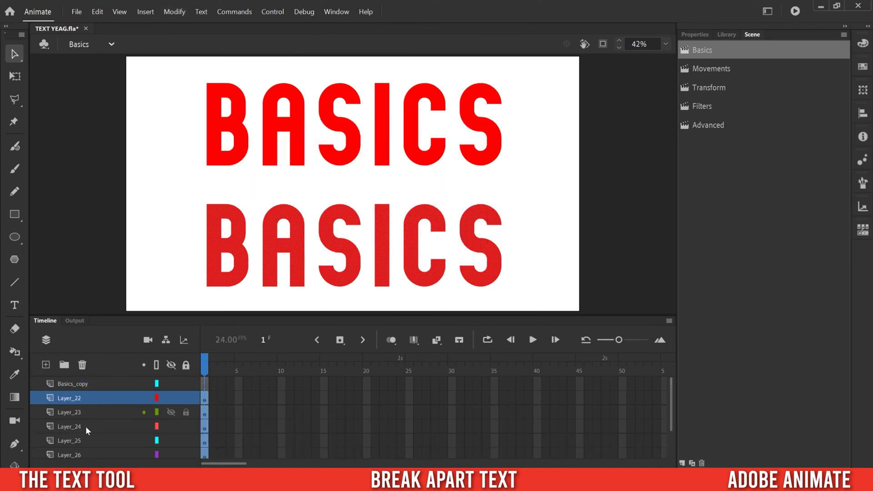
{"action": "left_click", "coordinate": [72, 383]}
{"action": "left_click", "coordinate": [83, 366]}
- Hide and show Layer_22 and Layer_23 in turn to check which letter each one holds
{"action": "left_click", "coordinate": [76, 385]}
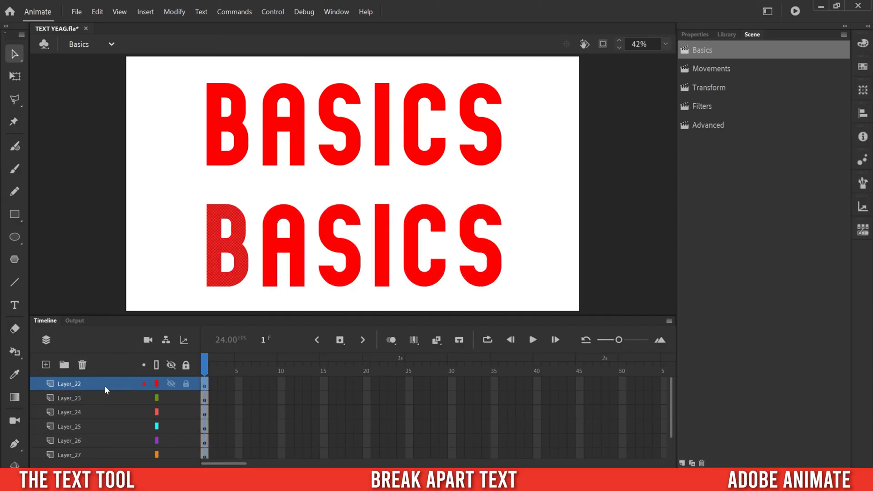
{"action": "left_click", "coordinate": [171, 384]}
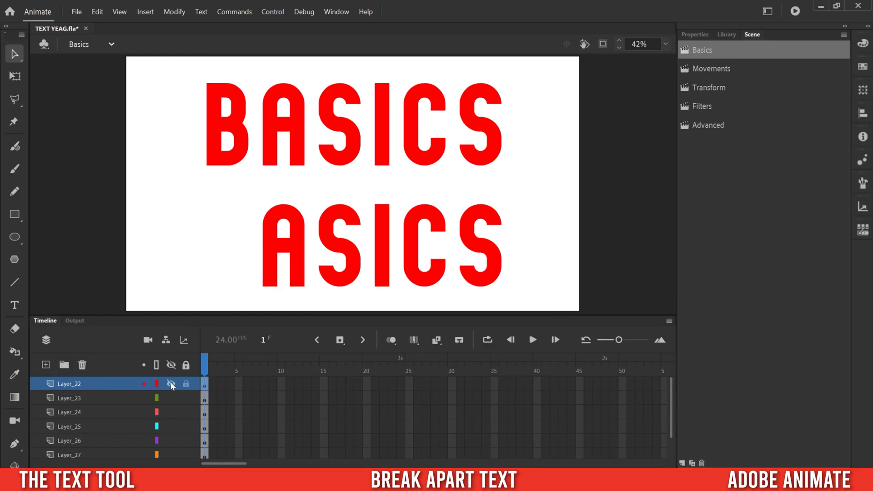
{"action": "left_click", "coordinate": [171, 385]}
{"action": "left_click", "coordinate": [170, 398]}
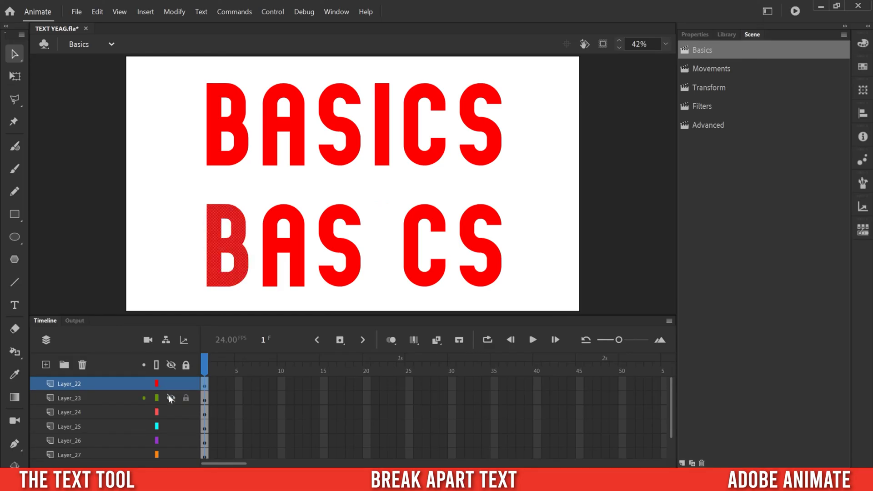
{"action": "left_click", "coordinate": [170, 399]}
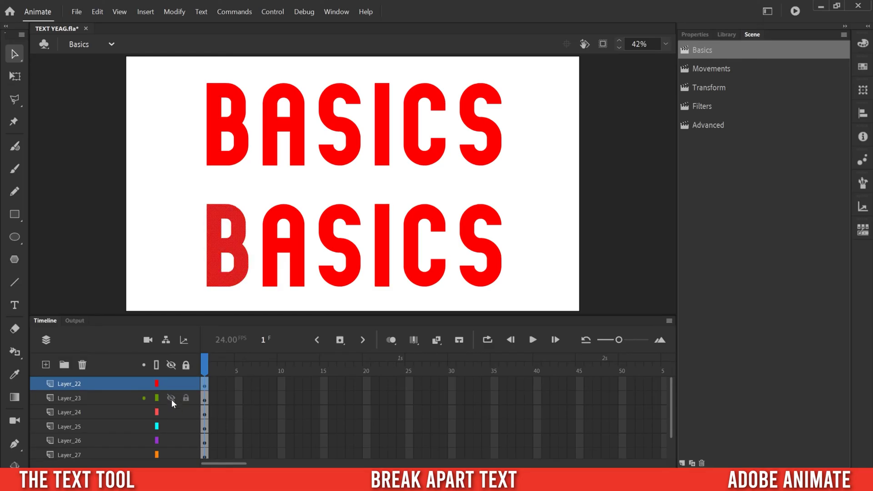
- Rename Layer_23 as I and Layer_22 as B to match their letters
{"action": "double_click", "coordinate": [68, 398]}
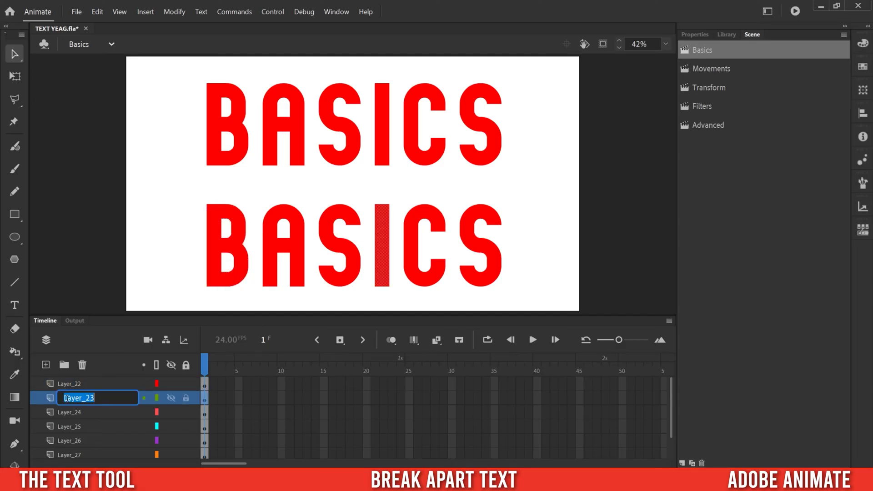
{"action": "key", "text": "BackSpace"}
{"action": "type", "text": "I"}
{"action": "double_click", "coordinate": [77, 385]}
{"action": "type", "text": "B"}
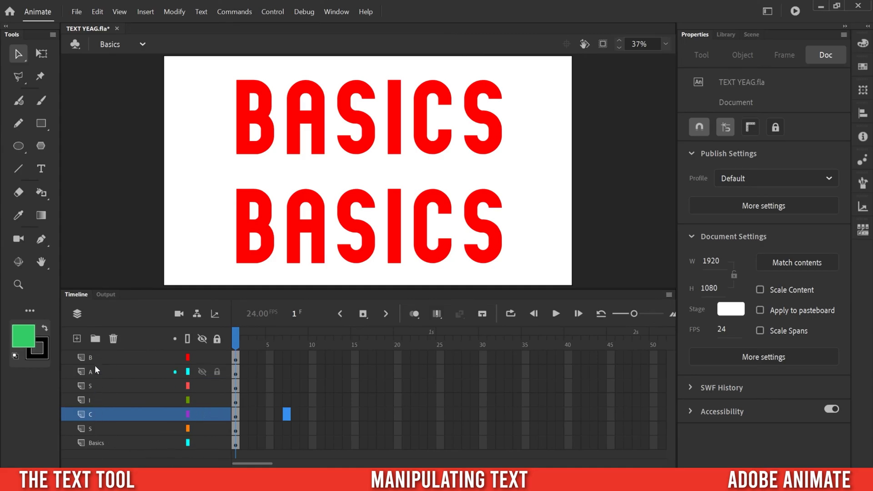
- Select the Basics and B layers in turn to compare their contents, ending on Basics
{"action": "left_click", "coordinate": [97, 444]}
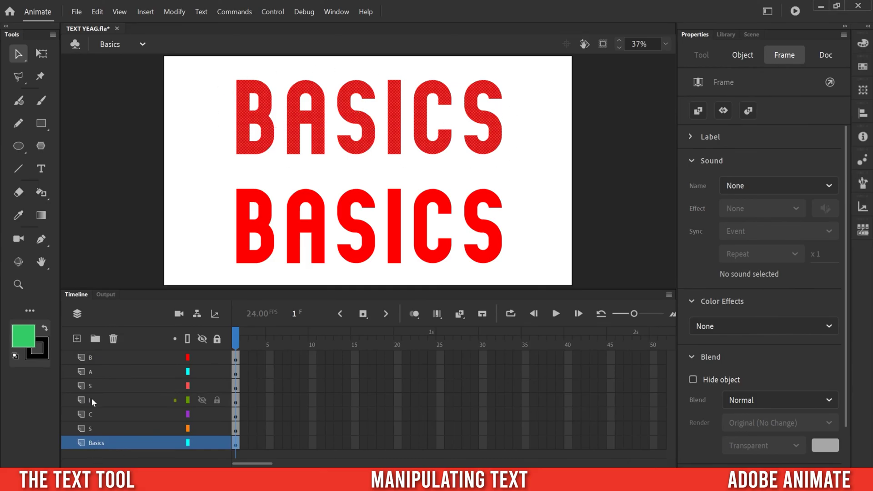
{"action": "left_click", "coordinate": [107, 357]}
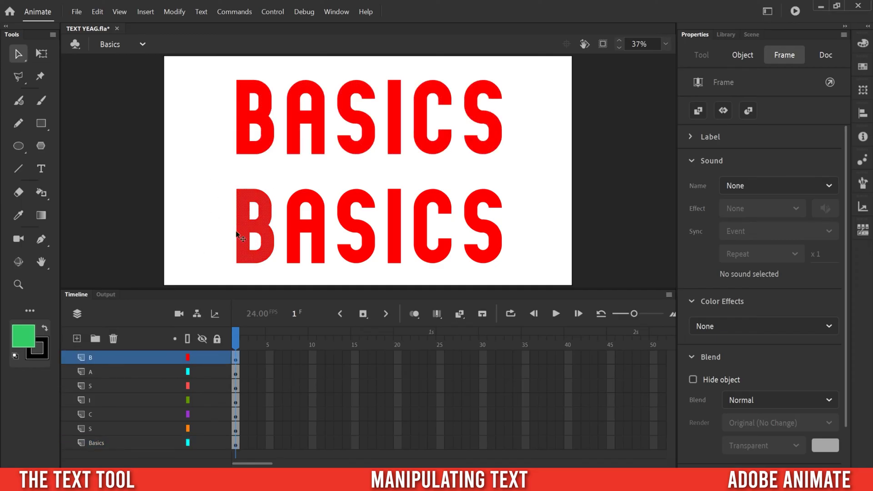
{"action": "left_click", "coordinate": [111, 443]}
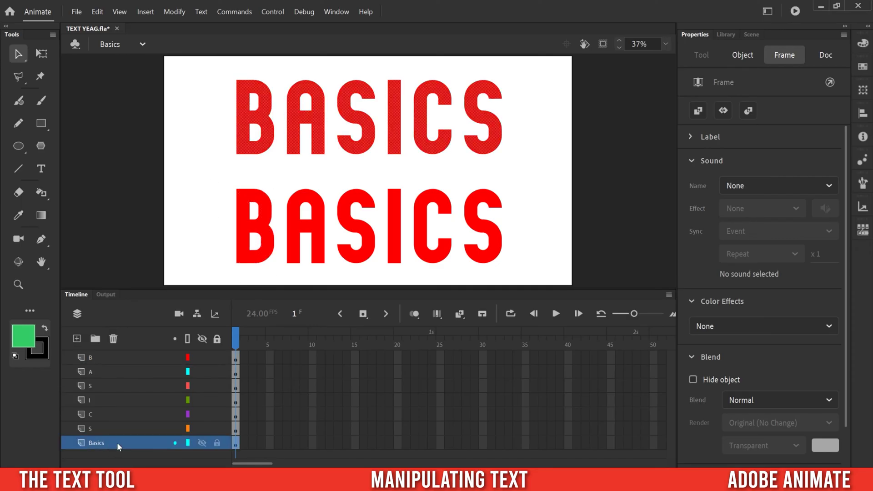
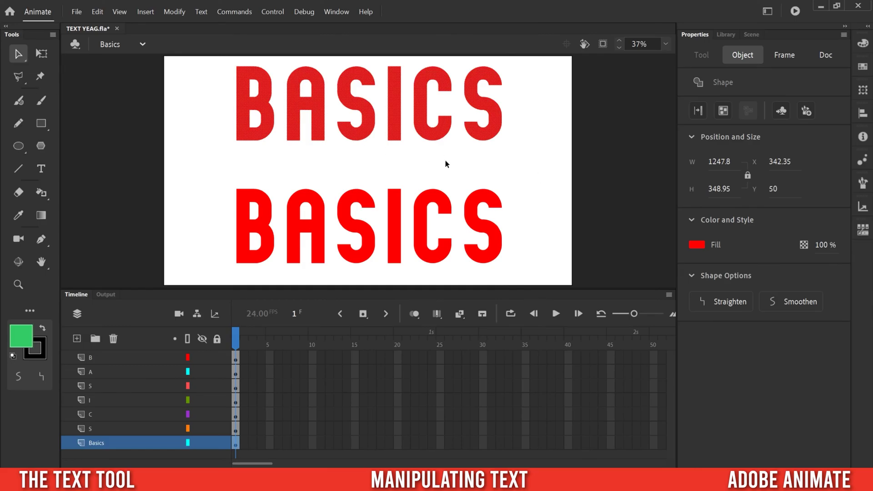
- Move all letters of the lower BASICS word down together to a Y position of about 653, and clear the selection
{"action": "mouse_move", "coordinate": [537, 173]}
{"action": "left_mouse_down"}
{"action": "mouse_move", "coordinate": [220, 197]}
{"action": "mouse_move", "coordinate": [199, 274]}
{"action": "left_mouse_up"}
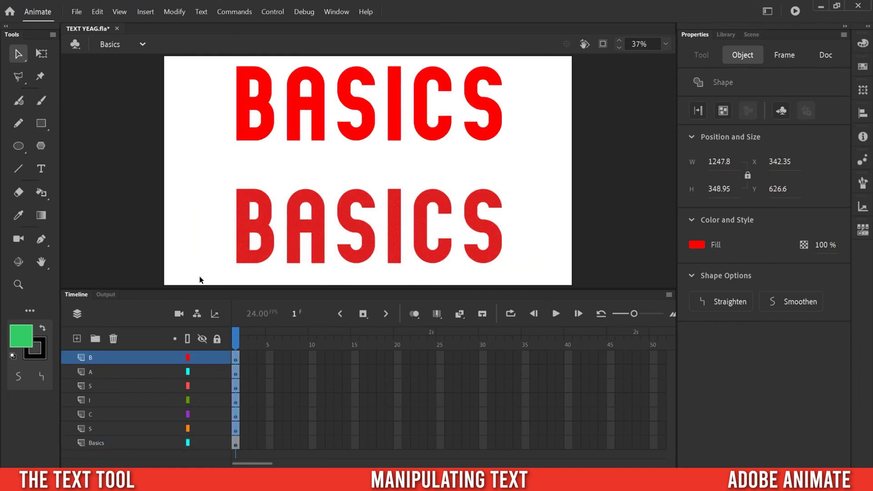
{"action": "mouse_move", "coordinate": [261, 230]}
{"action": "left_mouse_down"}
{"action": "mouse_move", "coordinate": [261, 218]}
{"action": "mouse_move", "coordinate": [259, 236]}
{"action": "left_mouse_up"}
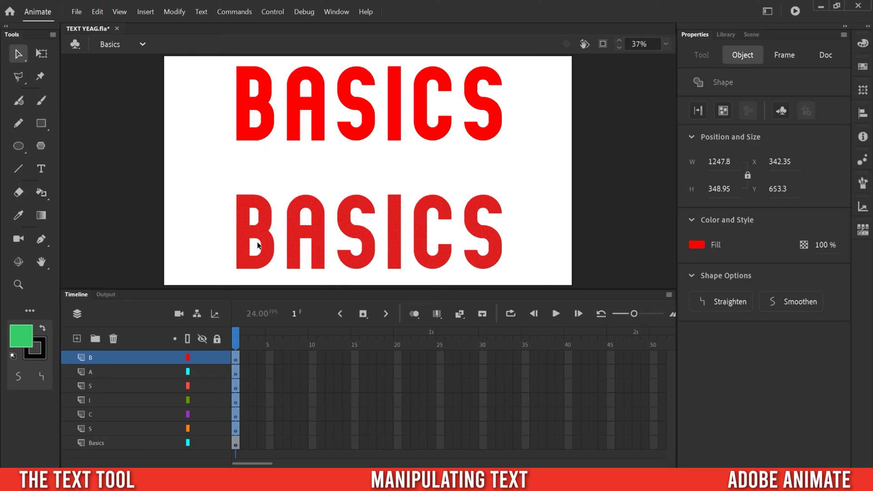
{"action": "left_click", "coordinate": [236, 429]}
{"action": "left_click", "coordinate": [234, 444]}
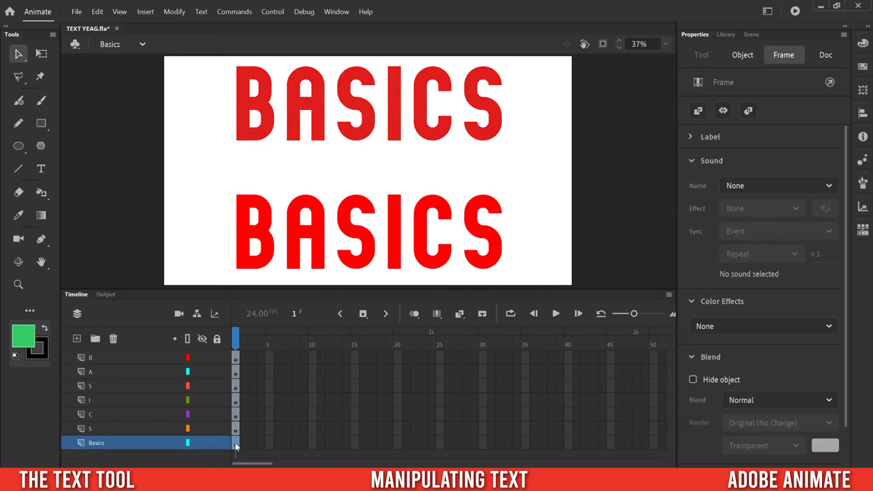
{"action": "left_click", "coordinate": [279, 427]}
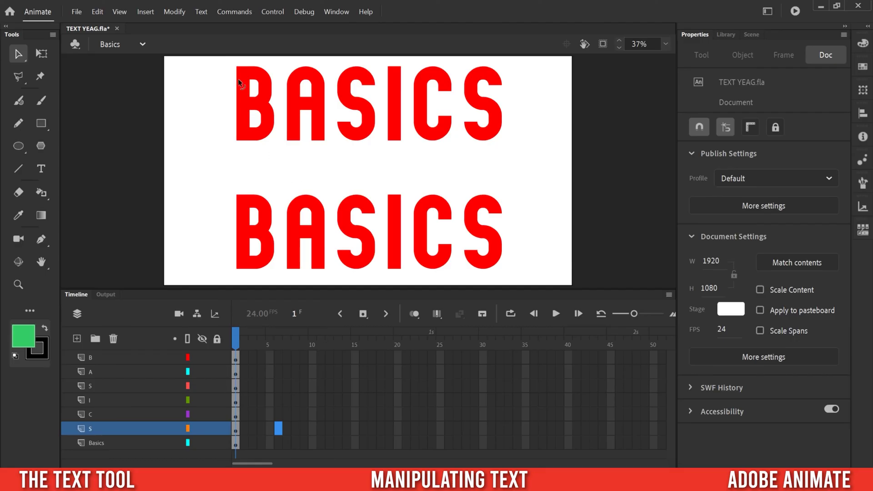
- Shift the upper word's B right to an X position of about 358, and select the lower word's B on its own layer
{"action": "left_click", "coordinate": [247, 105]}
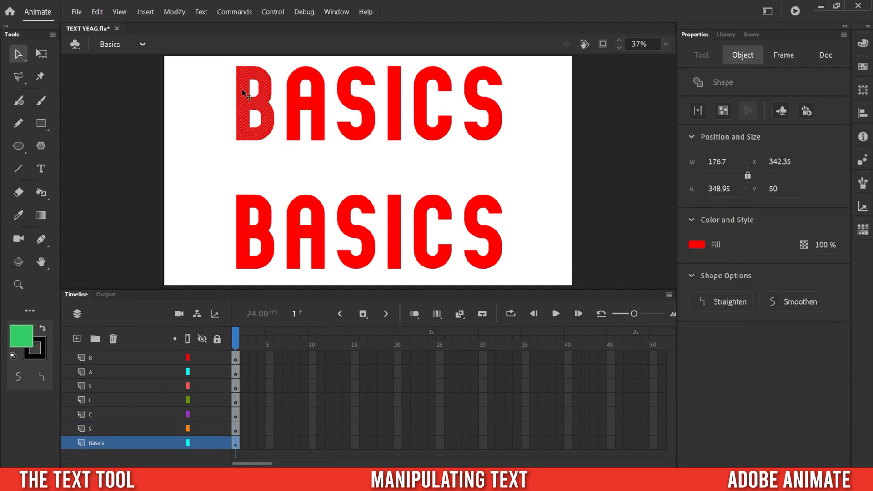
{"action": "mouse_move", "coordinate": [244, 105]}
{"action": "left_mouse_down"}
{"action": "mouse_move", "coordinate": [182, 111]}
{"action": "mouse_move", "coordinate": [201, 119]}
{"action": "mouse_move", "coordinate": [234, 97]}
{"action": "mouse_move", "coordinate": [247, 103]}
{"action": "left_mouse_up"}
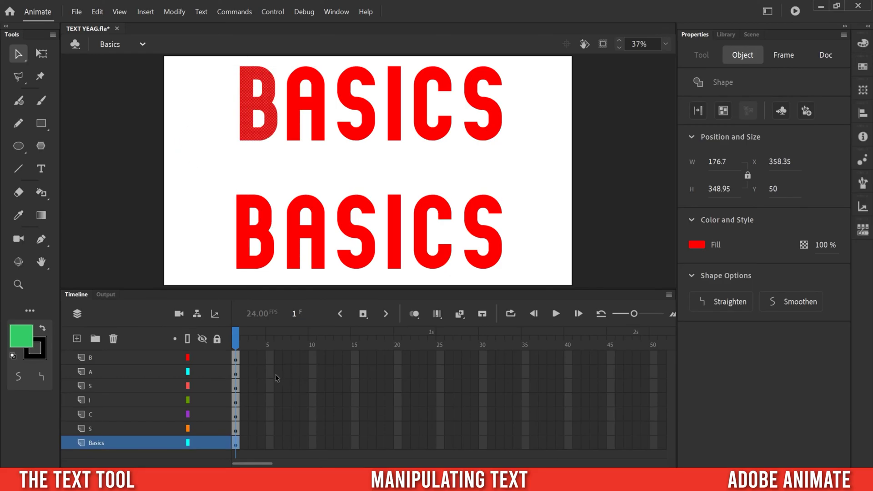
{"action": "left_click", "coordinate": [236, 363]}
{"action": "mouse_move", "coordinate": [263, 234]}
{"action": "left_mouse_down"}
{"action": "mouse_move", "coordinate": [204, 231]}
{"action": "mouse_move", "coordinate": [263, 230]}
{"action": "left_mouse_up"}
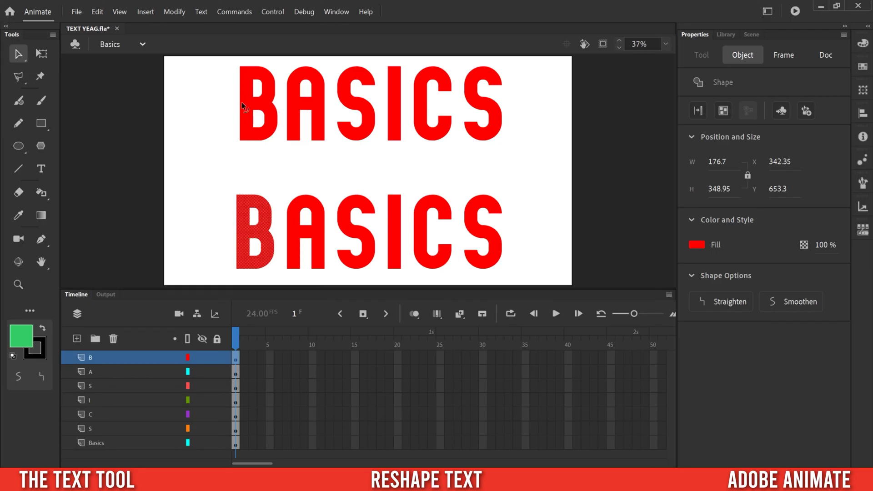
- Bend the left edge of the upper word's B outward into a curve, making it about 232 px wide, and select the letter
{"action": "left_click_drag", "start_coordinate": [241, 106], "coordinate": [229, 104]}
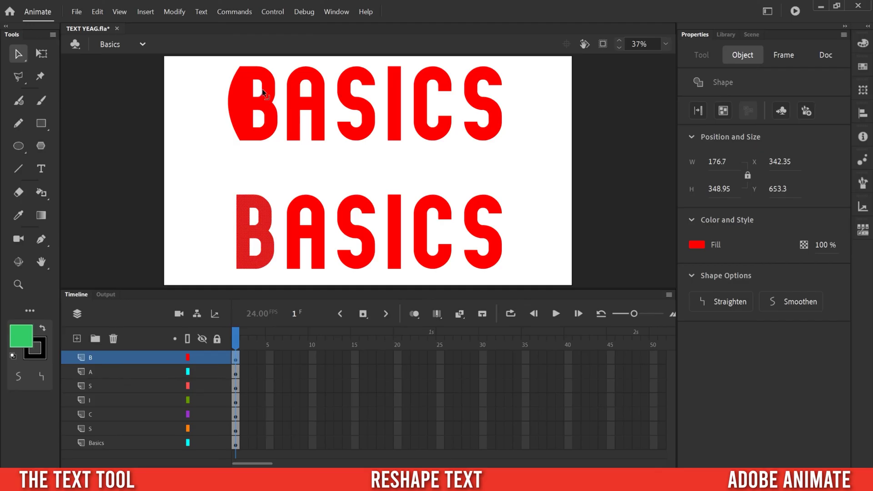
{"action": "left_click", "coordinate": [273, 80]}
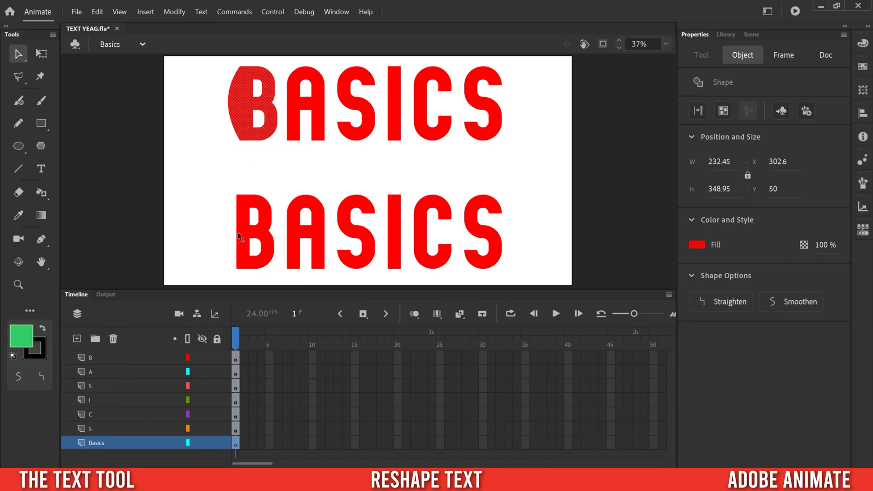
- Bend the left edge of the lower word's B outward into a curve, and curve the base of its A's inner opening upward
{"action": "left_click_drag", "start_coordinate": [236, 234], "coordinate": [221, 230]}
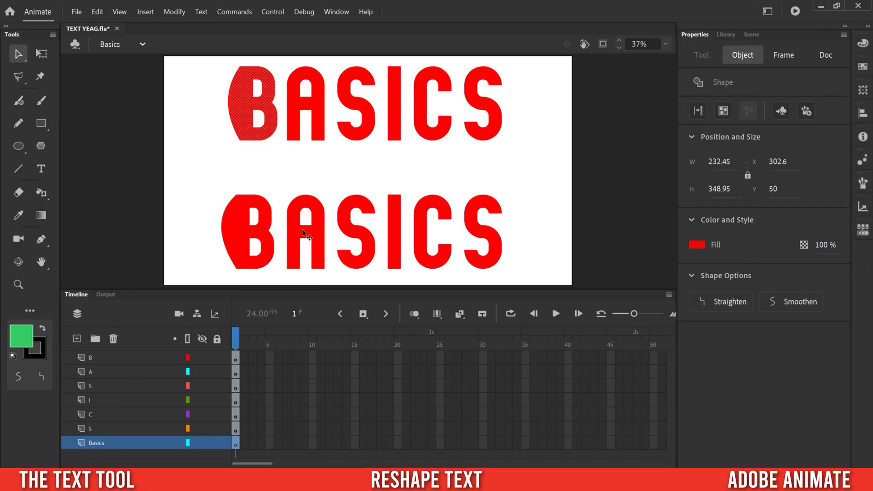
{"action": "left_click_drag", "start_coordinate": [307, 229], "coordinate": [306, 219]}
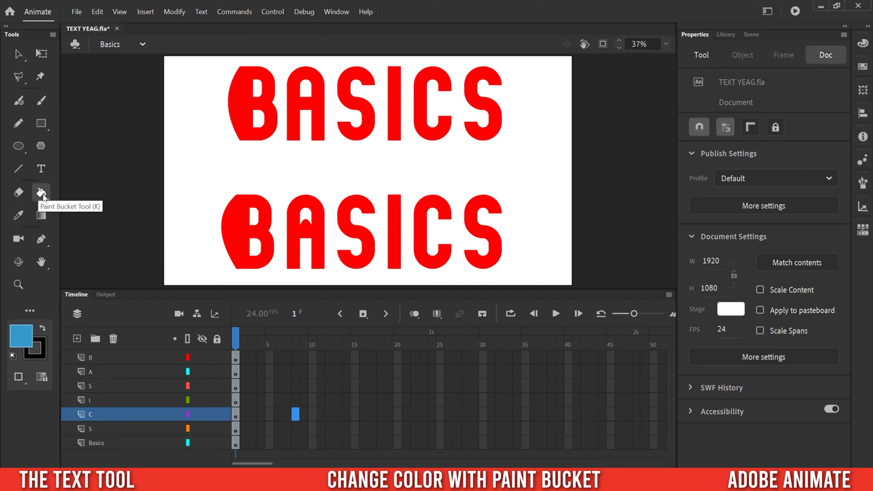
- Recolor both B letters and the lower word's A green with the Paint Bucket tool
{"action": "left_click", "coordinate": [25, 342]}
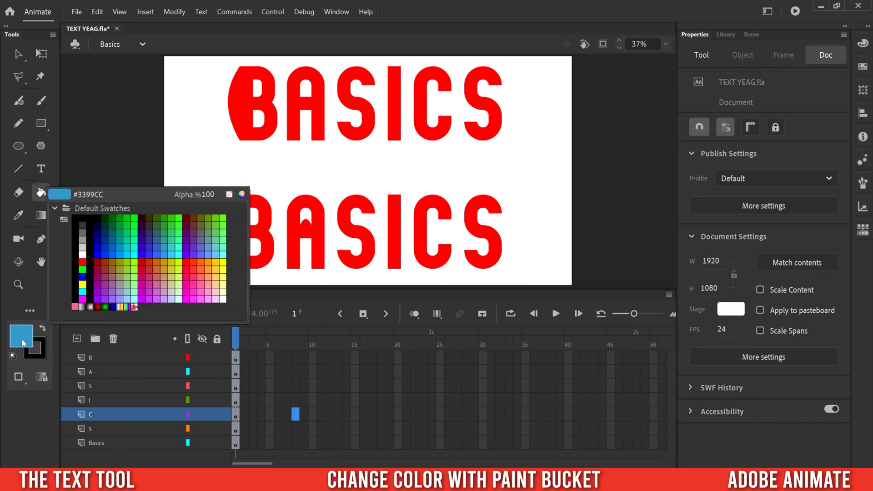
{"action": "left_click", "coordinate": [163, 225]}
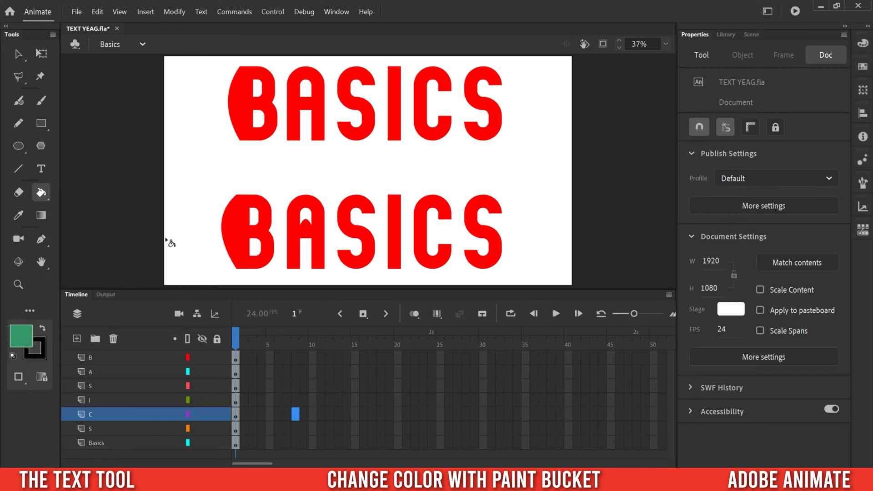
{"action": "left_click", "coordinate": [239, 104]}
{"action": "left_click", "coordinate": [234, 223]}
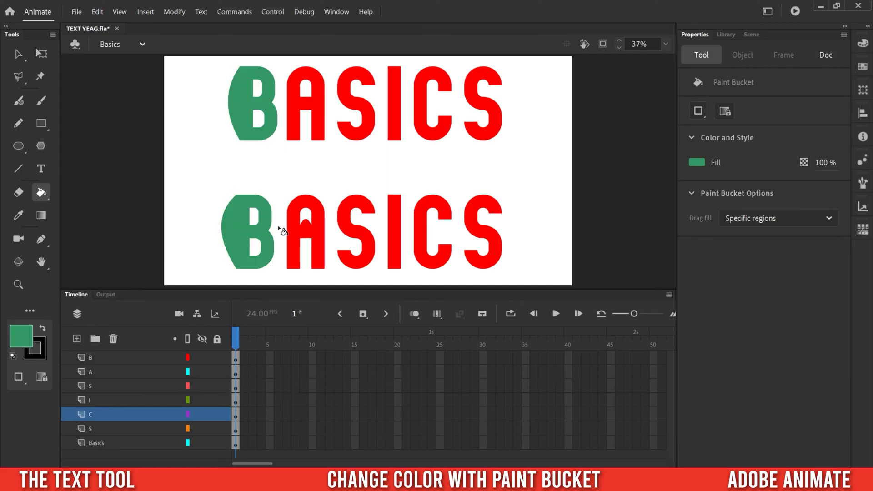
{"action": "left_click", "coordinate": [293, 231]}
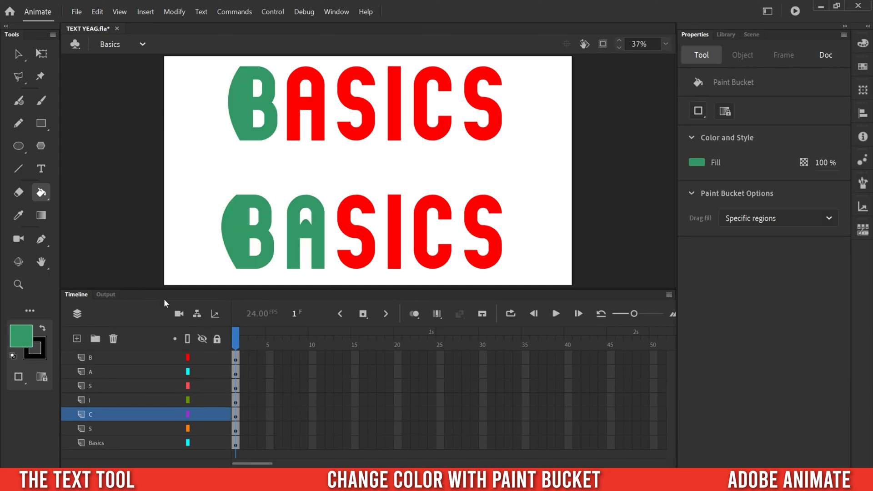
- Outline the upper B in black at stroke size 10 with the Ink Bottle tool, and the lower B with a thinner stroke
{"action": "left_click", "coordinate": [44, 196]}
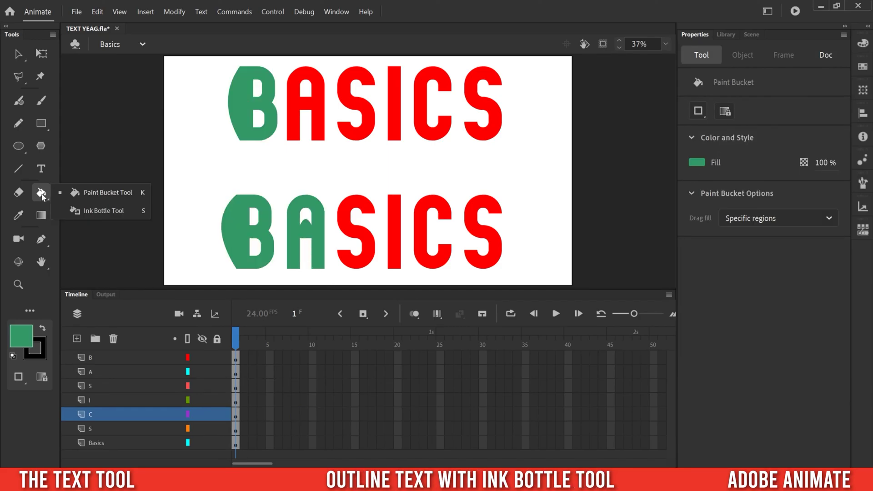
{"action": "left_click", "coordinate": [96, 210]}
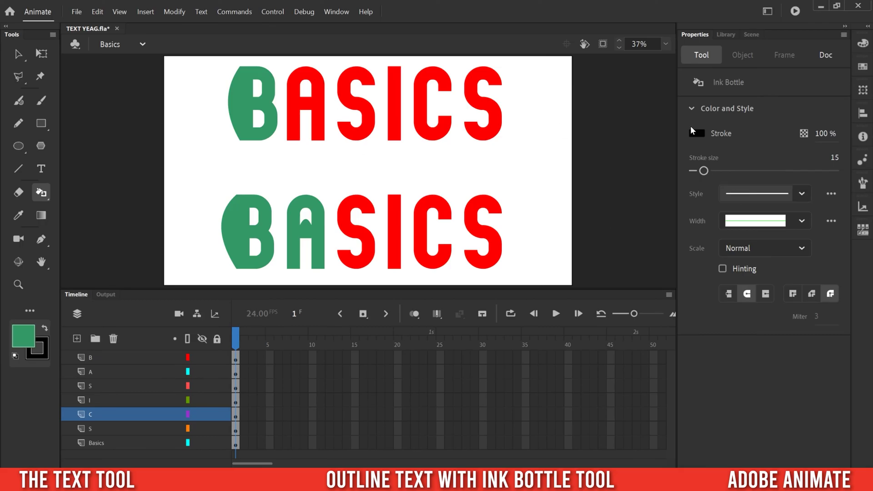
{"action": "left_click_drag", "start_coordinate": [704, 171], "coordinate": [702, 177]}
{"action": "left_click", "coordinate": [263, 102]}
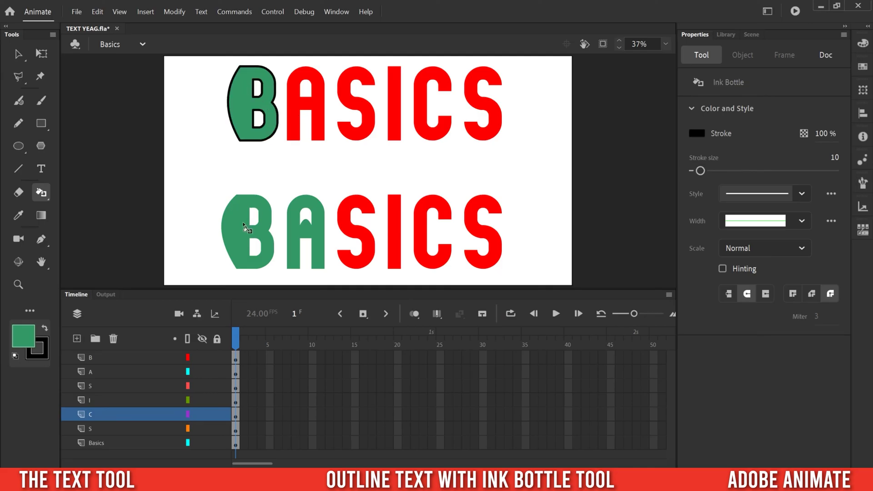
{"action": "left_click_drag", "start_coordinate": [701, 171], "coordinate": [697, 174]}
{"action": "left_click", "coordinate": [235, 234]}
- Outline the lower word's A with a dashed black stroke of size 26, and the upper word's A with a dashed stroke of size 5
{"action": "left_click_drag", "start_coordinate": [697, 171], "coordinate": [712, 171]}
{"action": "left_click", "coordinate": [803, 194]}
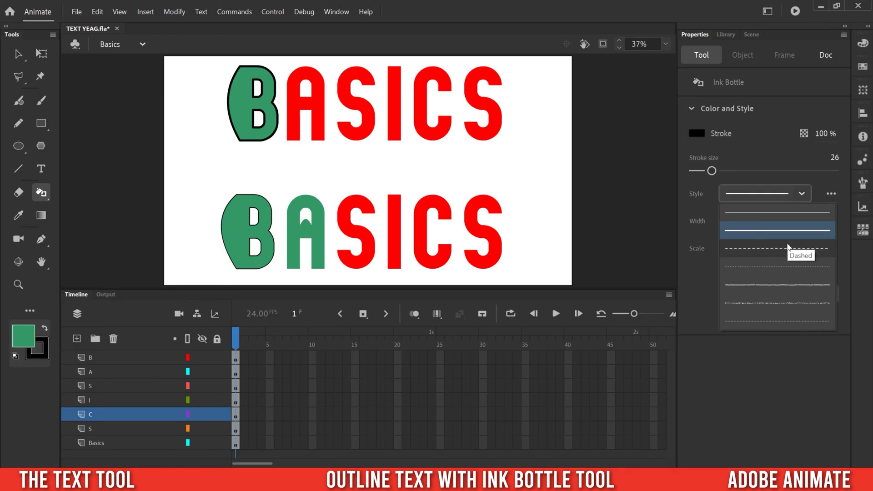
{"action": "left_click", "coordinate": [773, 249]}
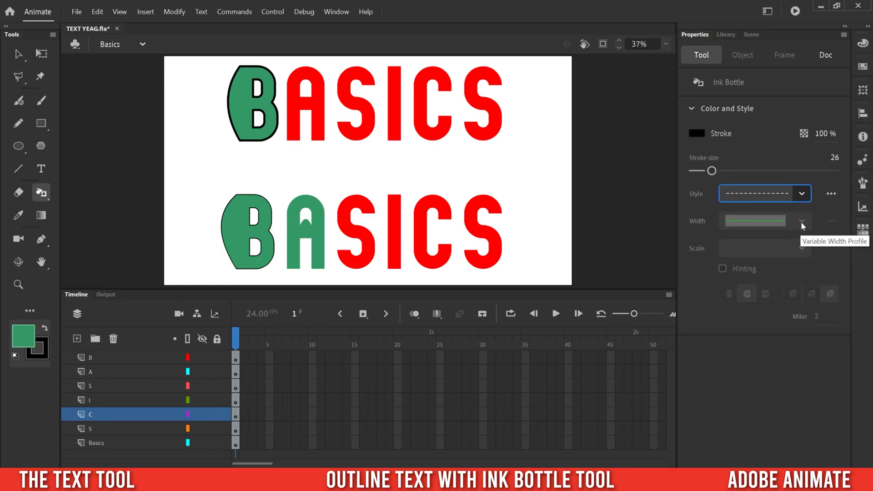
{"action": "left_click", "coordinate": [295, 210]}
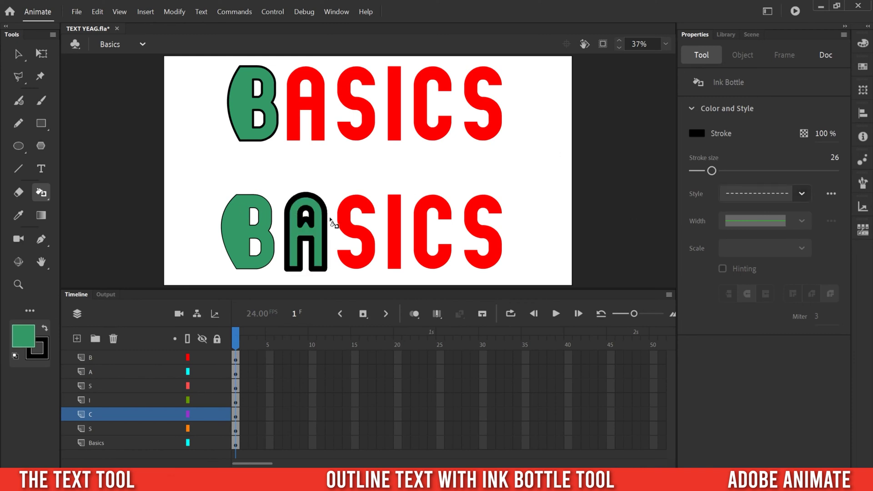
{"action": "left_click_drag", "start_coordinate": [714, 172], "coordinate": [674, 171]}
{"action": "left_click", "coordinate": [314, 101]}
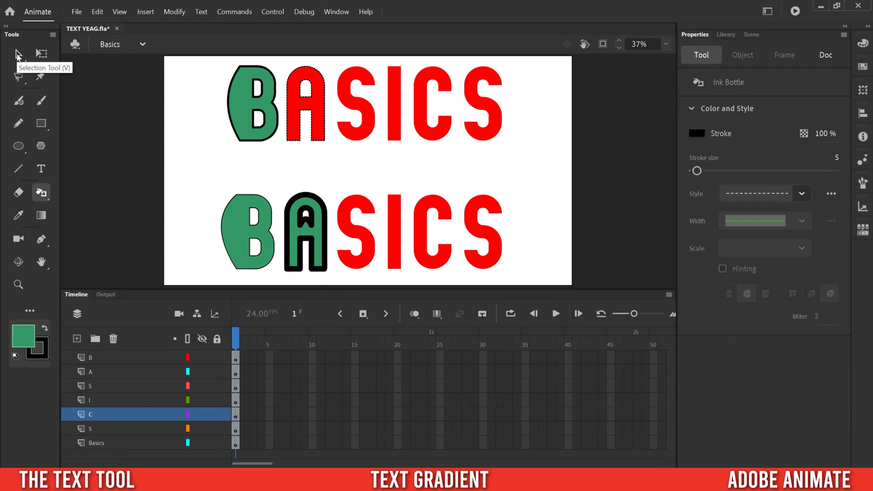
- Select the first S of the lower word on its own layer and change its fill to a linear gradient
{"action": "left_click", "coordinate": [18, 53]}
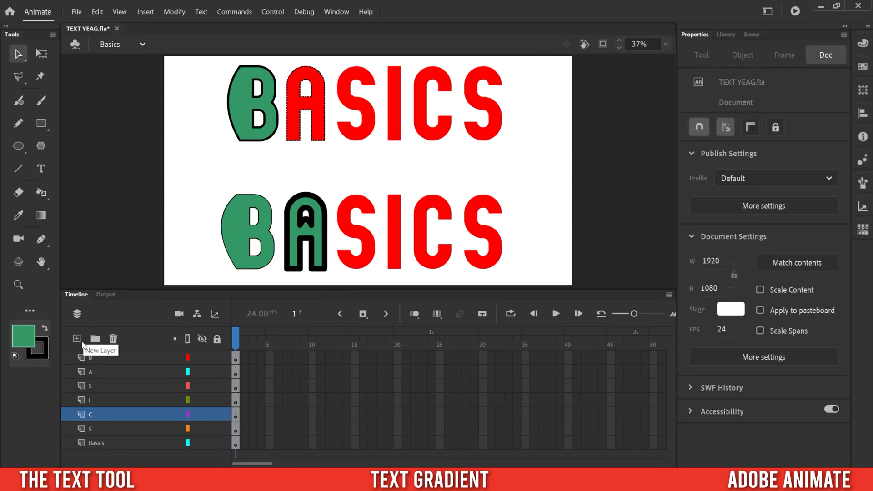
{"action": "left_click", "coordinate": [236, 390]}
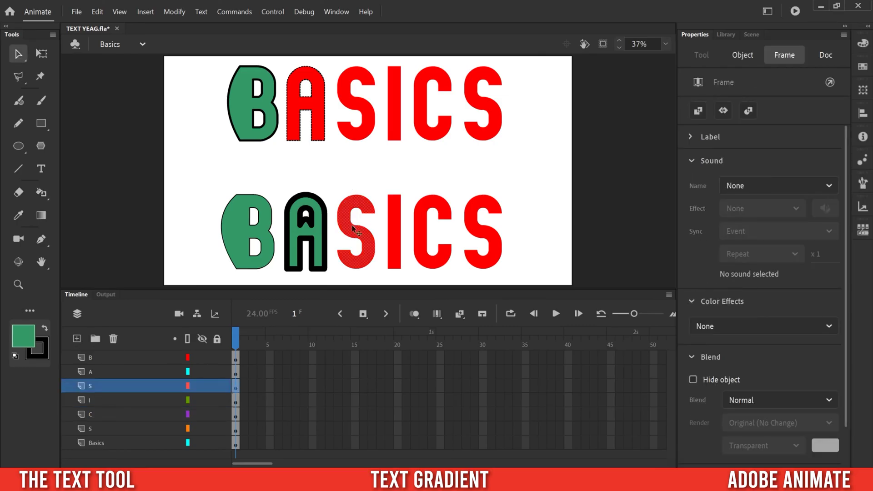
{"action": "left_click", "coordinate": [864, 45]}
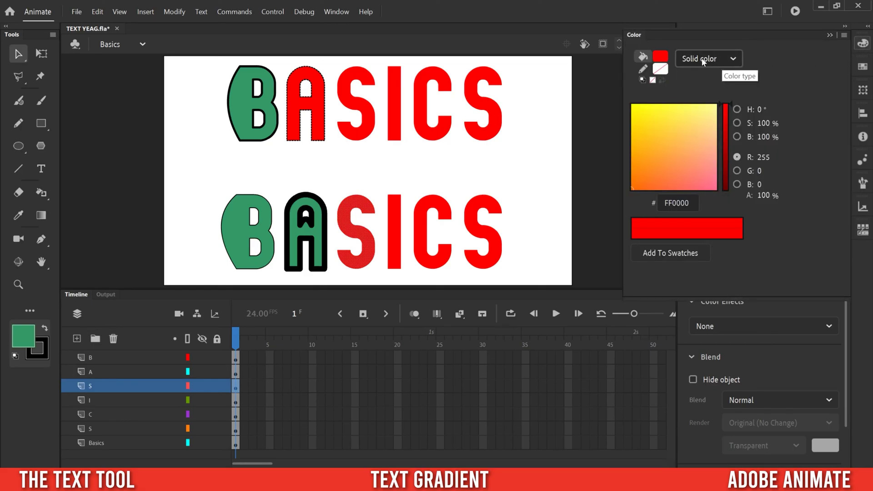
{"action": "left_click", "coordinate": [722, 58]}
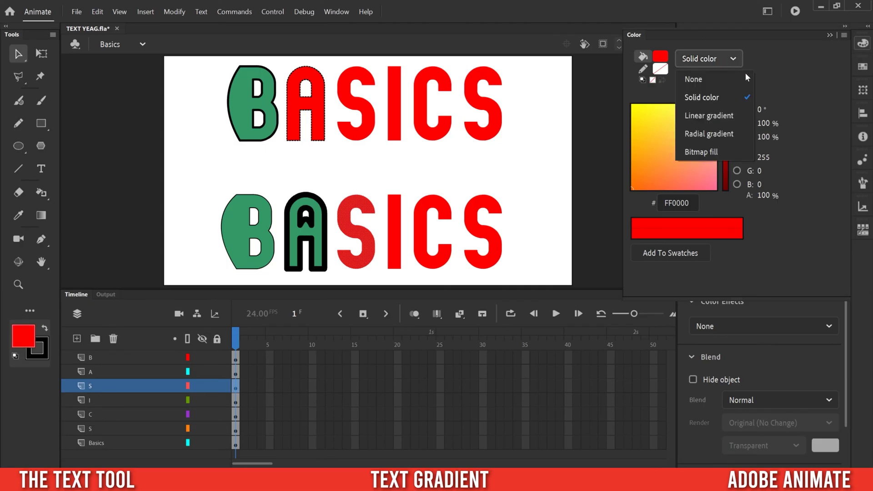
{"action": "left_click", "coordinate": [711, 115]}
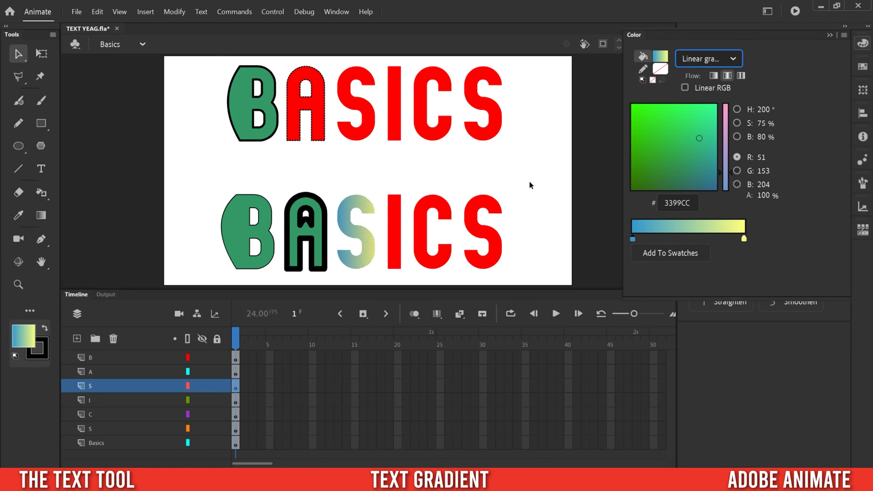
- Set the S gradient's start color to crimson CC0033 and its end color to yellow FFFF33
{"action": "double_click", "coordinate": [633, 238]}
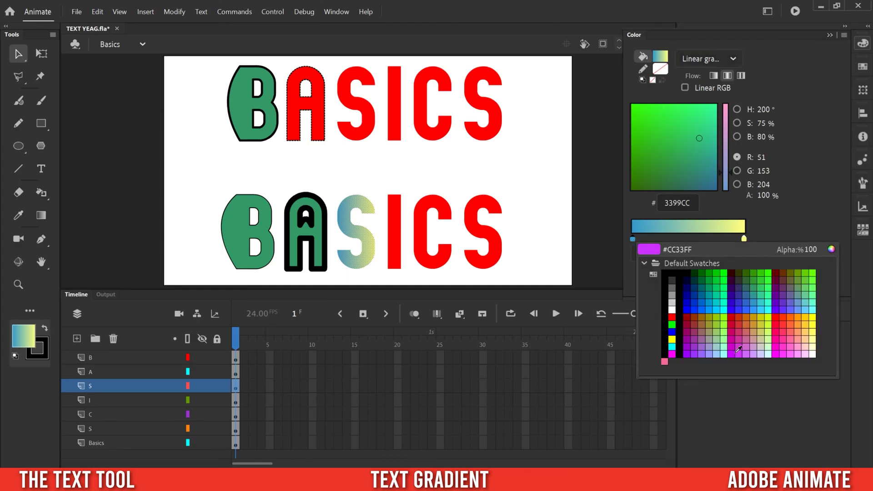
{"action": "left_click", "coordinate": [733, 325]}
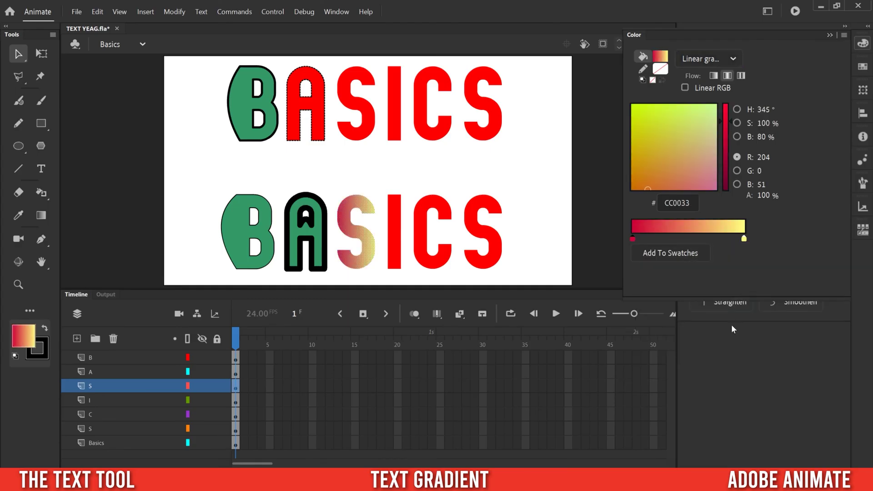
{"action": "double_click", "coordinate": [745, 238]}
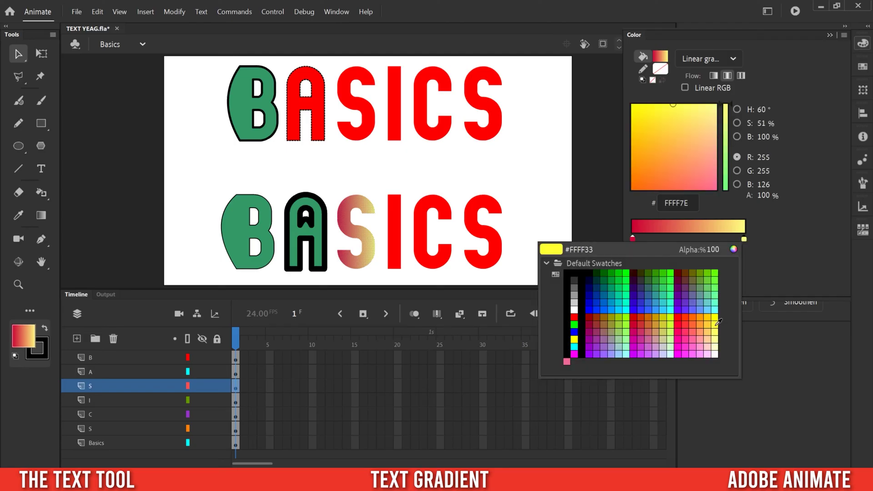
{"action": "left_click", "coordinate": [717, 323]}
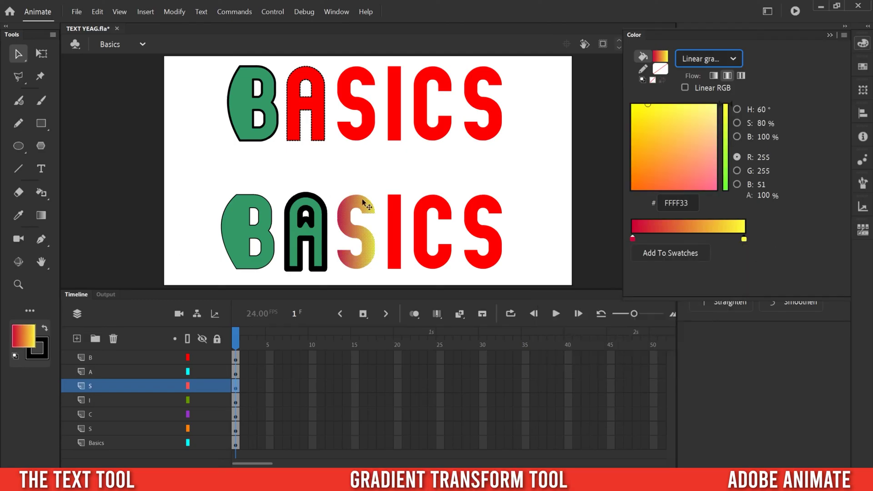
- Shift the lower S's linear gradient slightly to the right and narrow it with the Gradient Transform tool, and clear the selection
{"action": "left_click", "coordinate": [41, 215]}
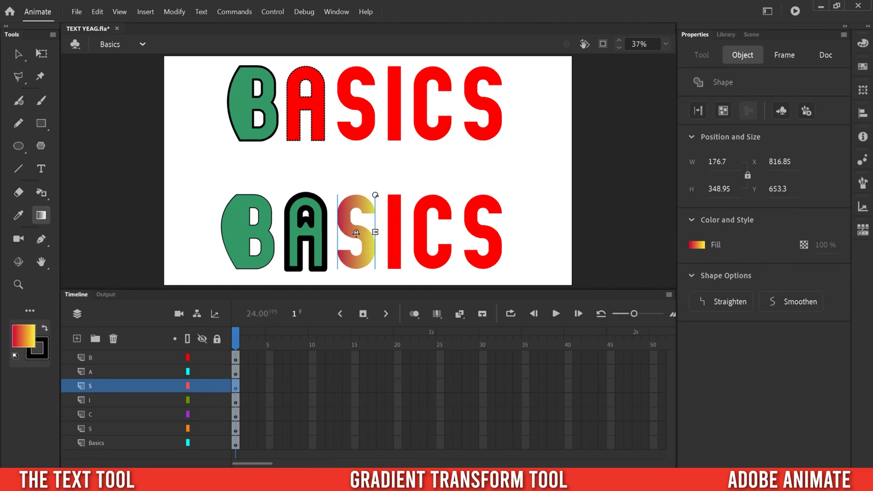
{"action": "mouse_move", "coordinate": [355, 231]}
{"action": "left_mouse_down"}
{"action": "mouse_move", "coordinate": [336, 209]}
{"action": "mouse_move", "coordinate": [390, 218]}
{"action": "mouse_move", "coordinate": [350, 221]}
{"action": "mouse_move", "coordinate": [361, 221]}
{"action": "mouse_move", "coordinate": [360, 232]}
{"action": "left_mouse_up"}
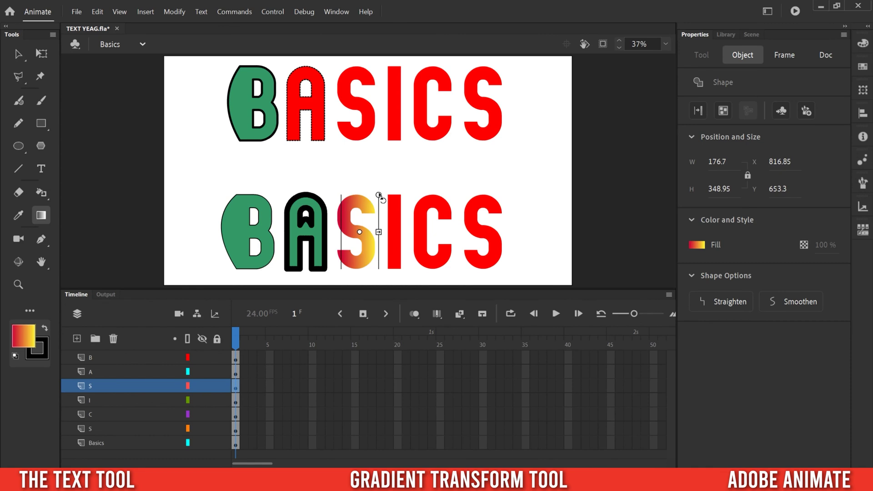
{"action": "mouse_move", "coordinate": [378, 195]}
{"action": "left_mouse_down"}
{"action": "mouse_move", "coordinate": [400, 220]}
{"action": "mouse_move", "coordinate": [401, 250]}
{"action": "mouse_move", "coordinate": [394, 243]}
{"action": "mouse_move", "coordinate": [401, 218]}
{"action": "mouse_move", "coordinate": [378, 195]}
{"action": "left_mouse_up"}
{"action": "mouse_move", "coordinate": [379, 232]}
{"action": "left_mouse_down"}
{"action": "mouse_move", "coordinate": [436, 232]}
{"action": "mouse_move", "coordinate": [362, 232]}
{"action": "mouse_move", "coordinate": [372, 233]}
{"action": "left_mouse_up"}
{"action": "left_click", "coordinate": [269, 443]}
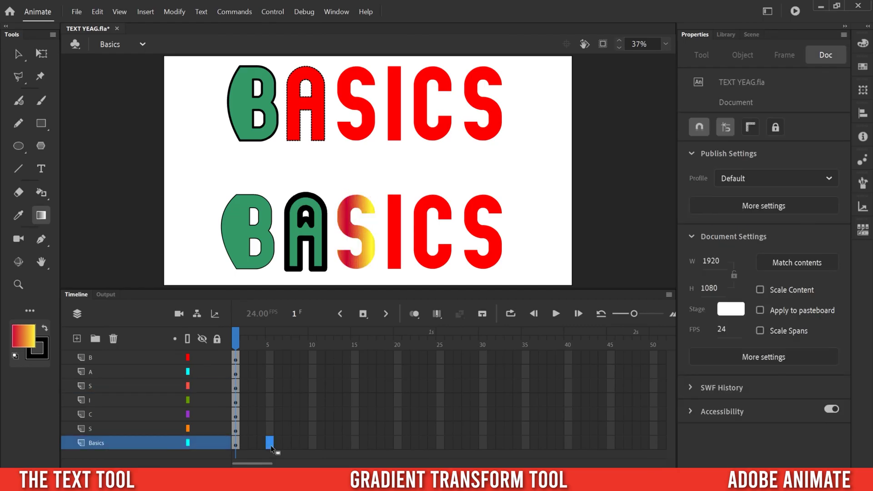
- Select the first S of the upper word and change its fill to a radial gradient
{"action": "left_click", "coordinate": [18, 54]}
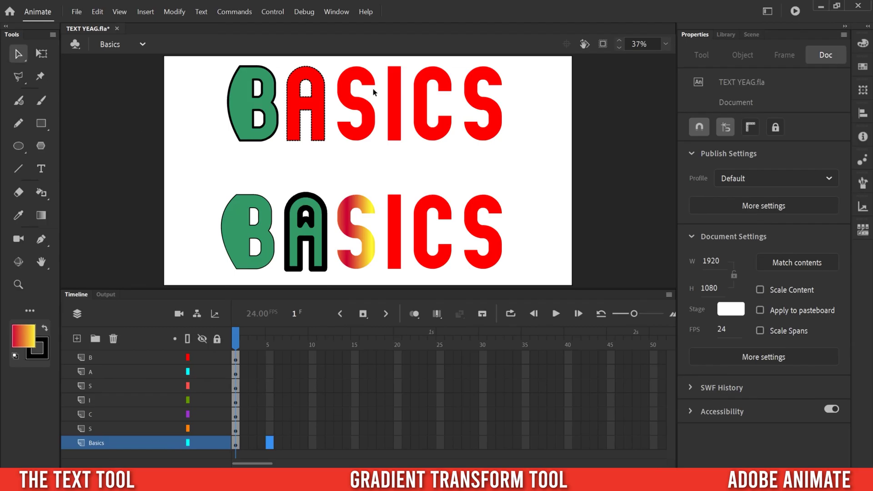
{"action": "left_click", "coordinate": [345, 94]}
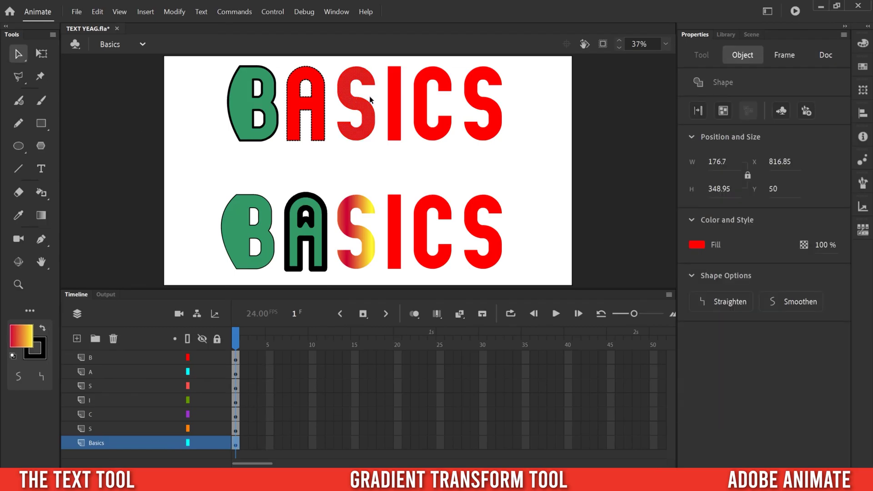
{"action": "left_click", "coordinate": [863, 43]}
{"action": "left_click", "coordinate": [733, 57]}
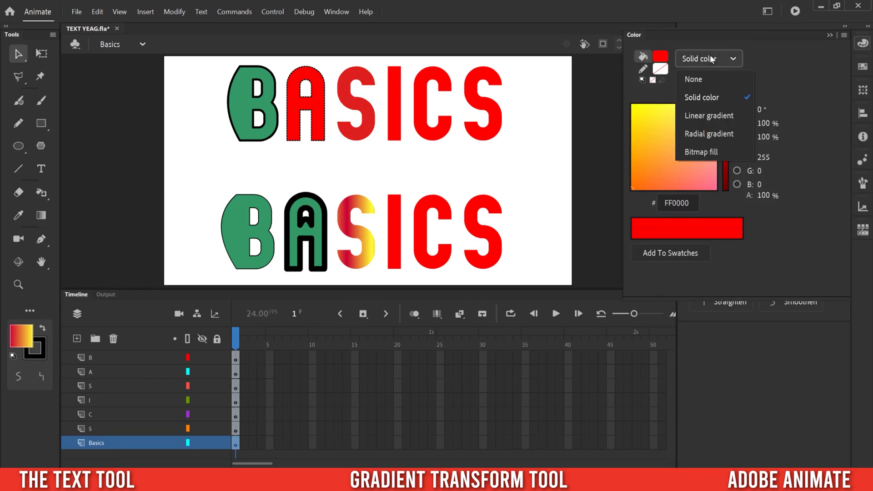
{"action": "left_click", "coordinate": [702, 135]}
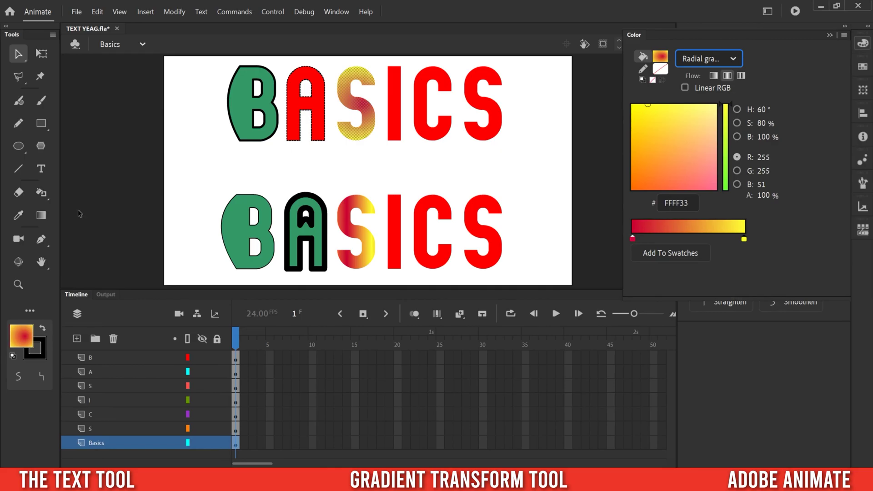
- Reposition the upper S's radial gradient with the Gradient Transform tool, placing its focal point left of center and enlarging the gradient
{"action": "left_click", "coordinate": [41, 215]}
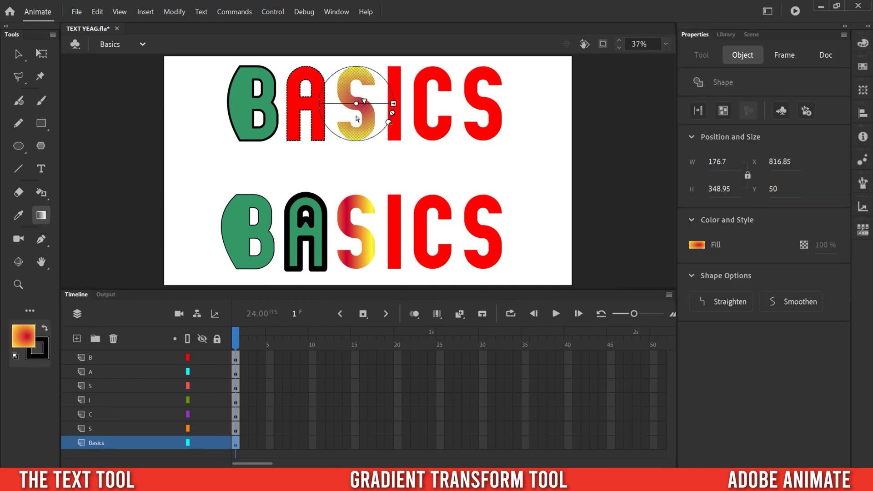
{"action": "left_click_drag", "start_coordinate": [356, 103], "coordinate": [352, 112]}
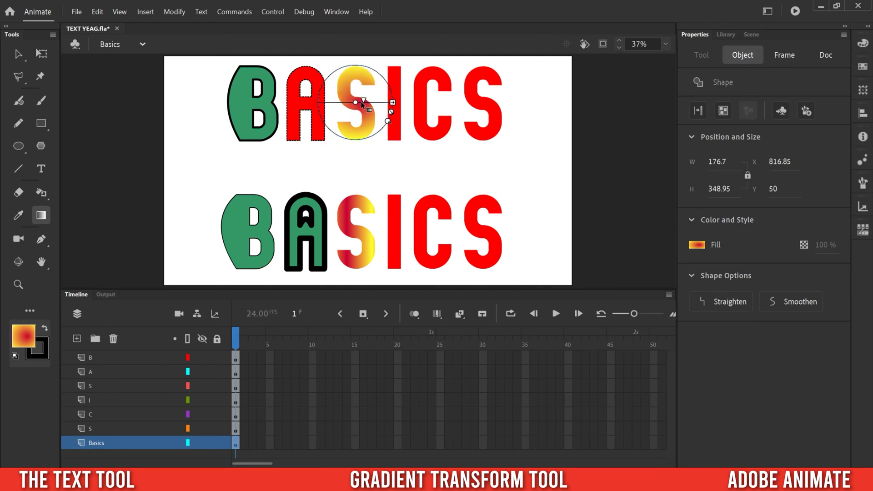
{"action": "left_click_drag", "start_coordinate": [364, 89], "coordinate": [400, 128]}
{"action": "left_click_drag", "start_coordinate": [364, 98], "coordinate": [318, 100]}
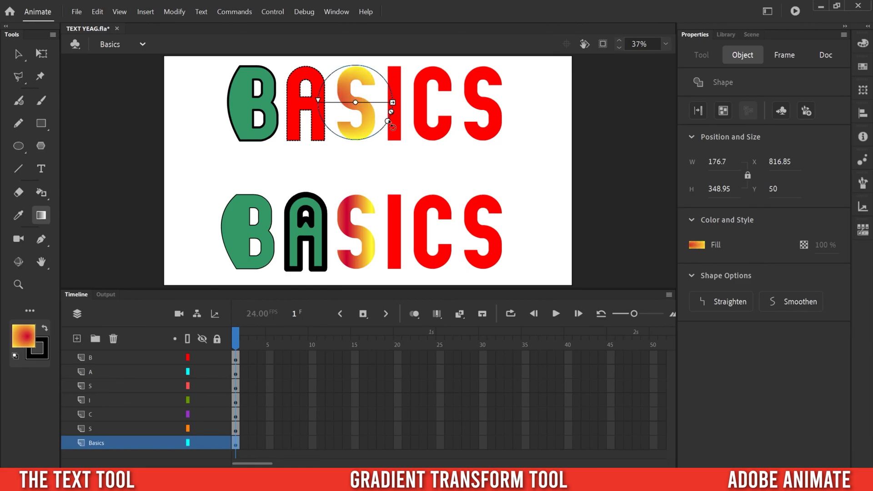
{"action": "mouse_move", "coordinate": [387, 122]}
{"action": "left_mouse_down"}
{"action": "mouse_move", "coordinate": [327, 123]}
{"action": "mouse_move", "coordinate": [384, 113]}
{"action": "mouse_move", "coordinate": [399, 127]}
{"action": "left_mouse_up"}
{"action": "left_click_drag", "start_coordinate": [318, 99], "coordinate": [337, 105]}
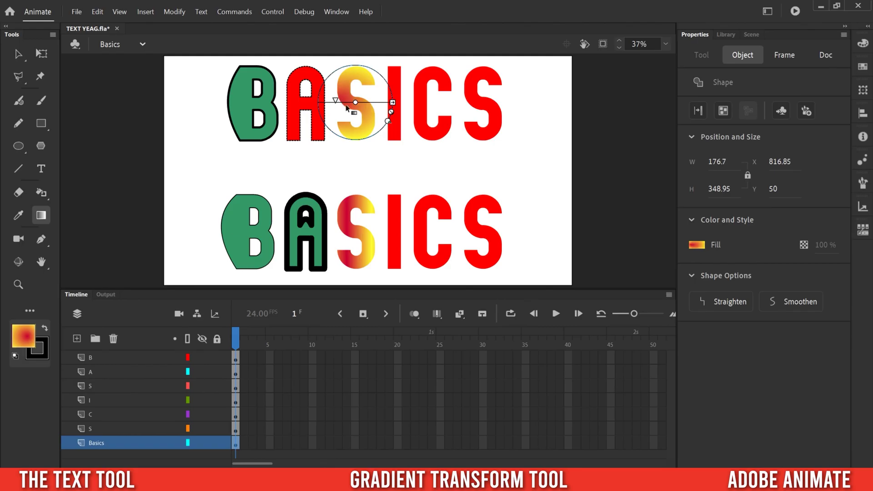
{"action": "left_click_drag", "start_coordinate": [392, 112], "coordinate": [426, 114]}
- Select the I of the lower word and give it a bitmap fill, importing the yellow and black oval Batman logo sticker image
{"action": "left_click", "coordinate": [18, 55]}
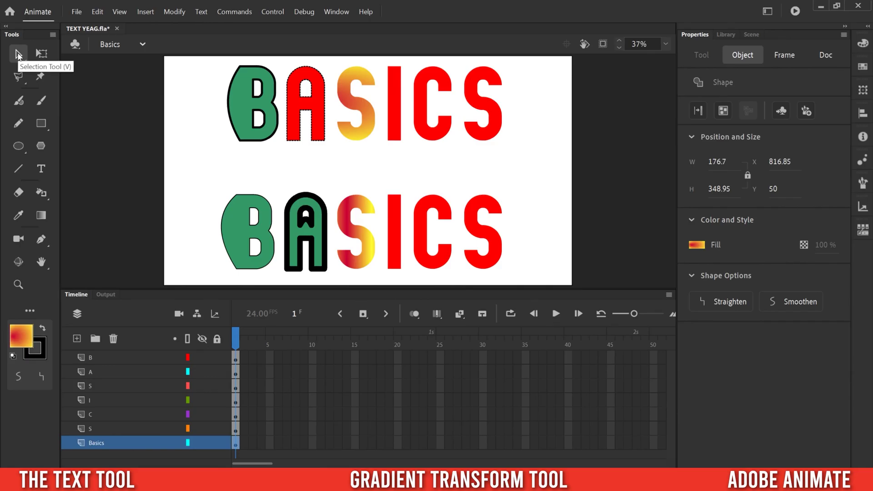
{"action": "left_click", "coordinate": [237, 400]}
{"action": "left_click", "coordinate": [394, 234]}
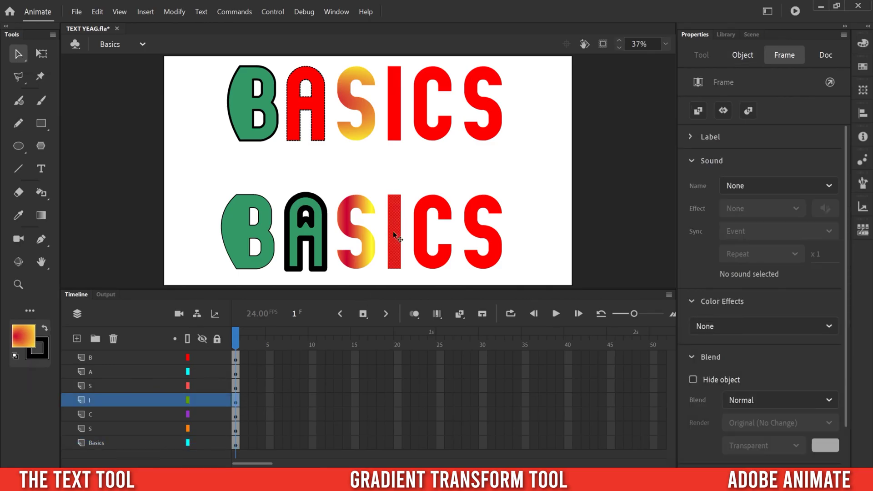
{"action": "left_click", "coordinate": [863, 43]}
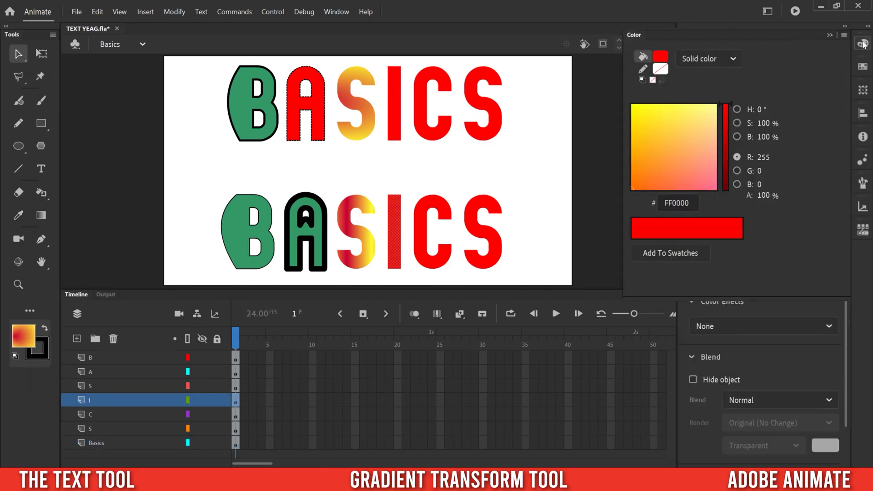
{"action": "left_click", "coordinate": [713, 62]}
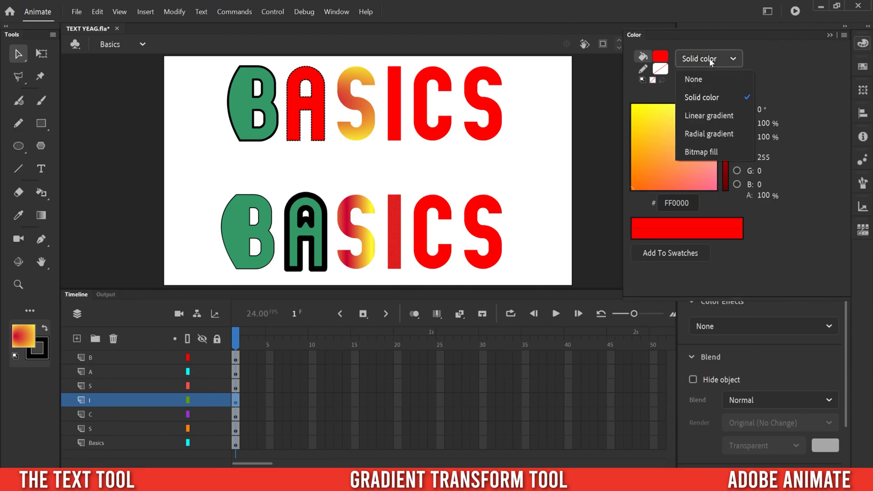
{"action": "left_click", "coordinate": [701, 152]}
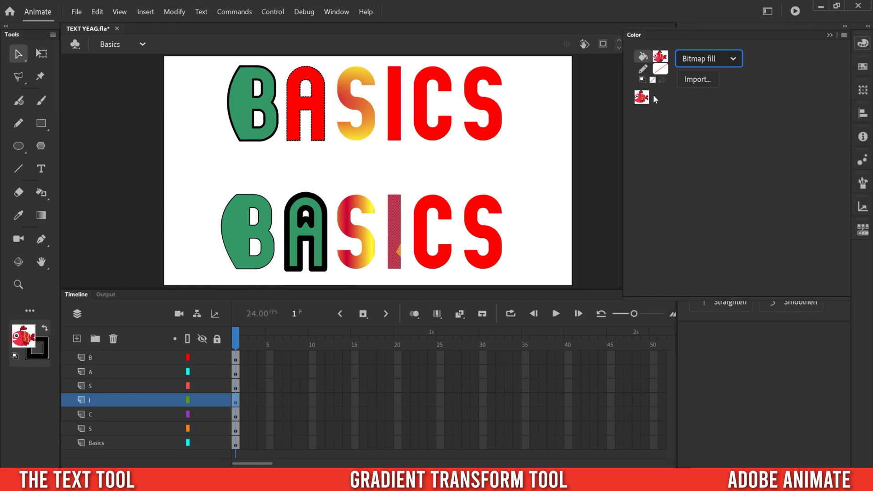
{"action": "left_click", "coordinate": [695, 80]}
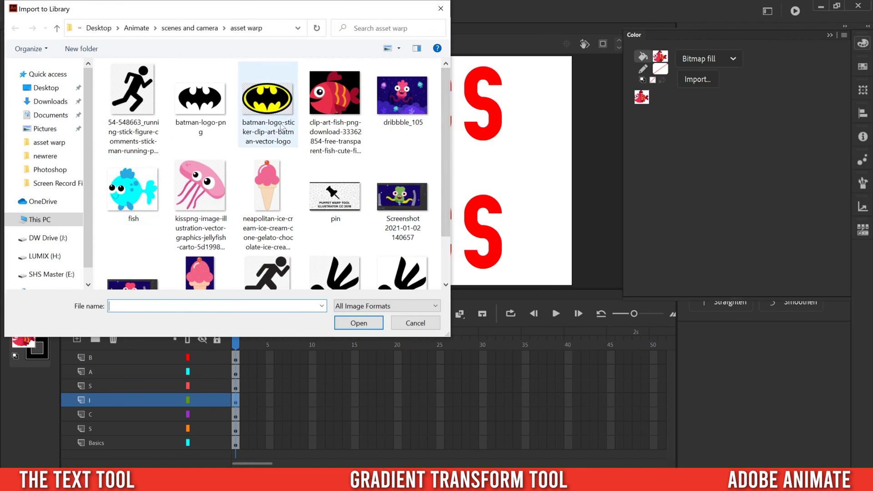
{"action": "double_click", "coordinate": [274, 103]}
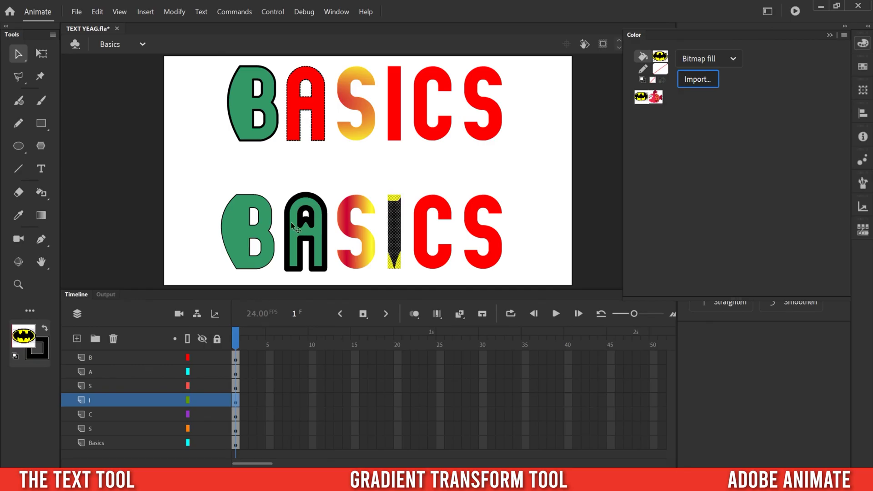
- Select all letters of the upper BASICS word and apply the Batman logo image as their bitmap fill
{"action": "left_click", "coordinate": [236, 448]}
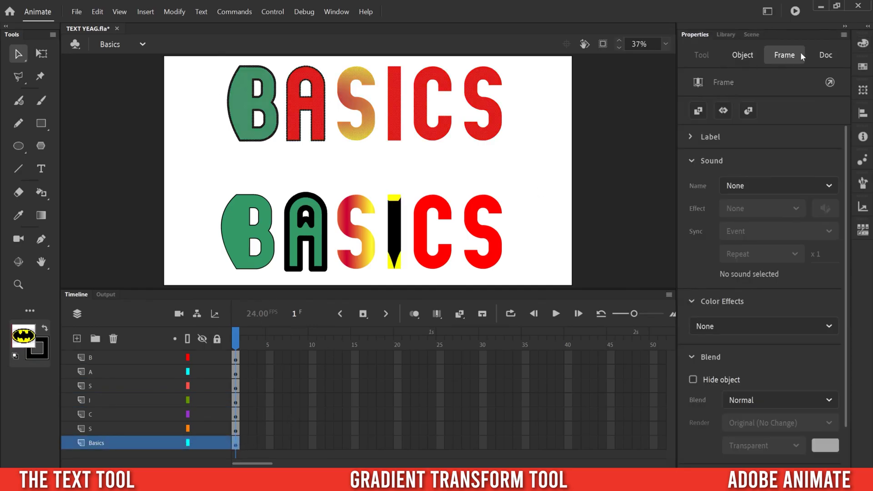
{"action": "left_click", "coordinate": [863, 43]}
{"action": "left_click", "coordinate": [700, 58]}
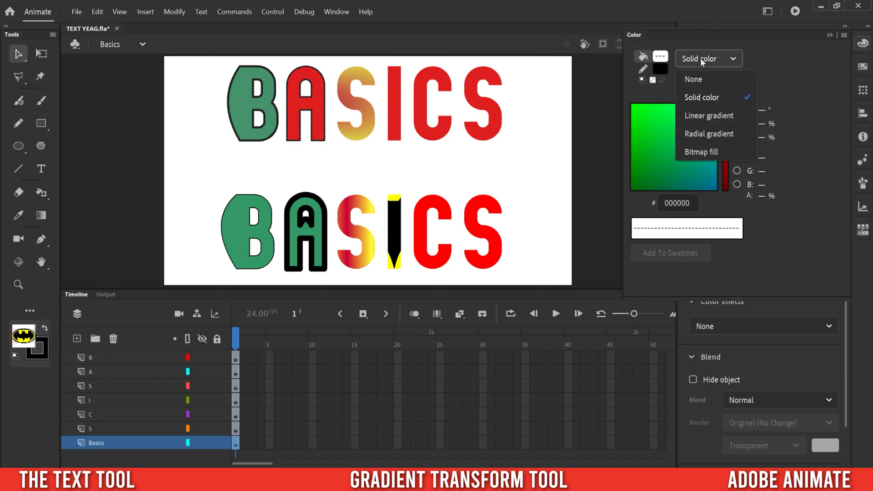
{"action": "left_click", "coordinate": [693, 153]}
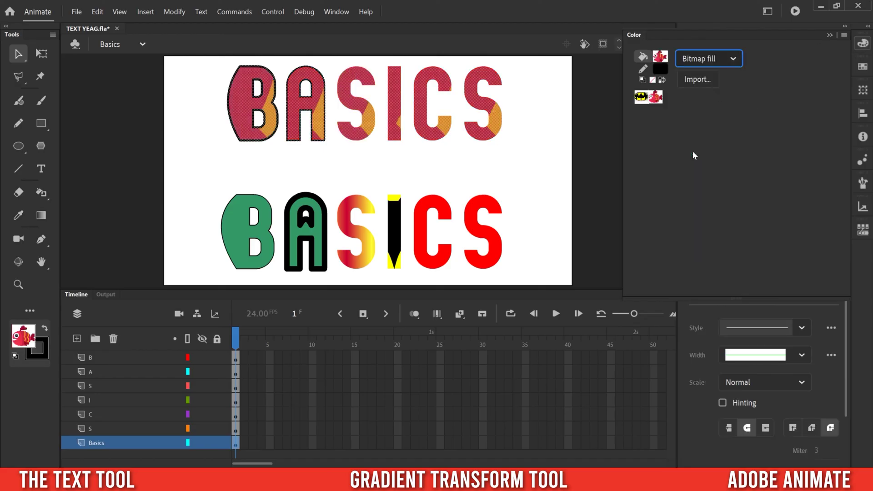
{"action": "left_click", "coordinate": [645, 95]}
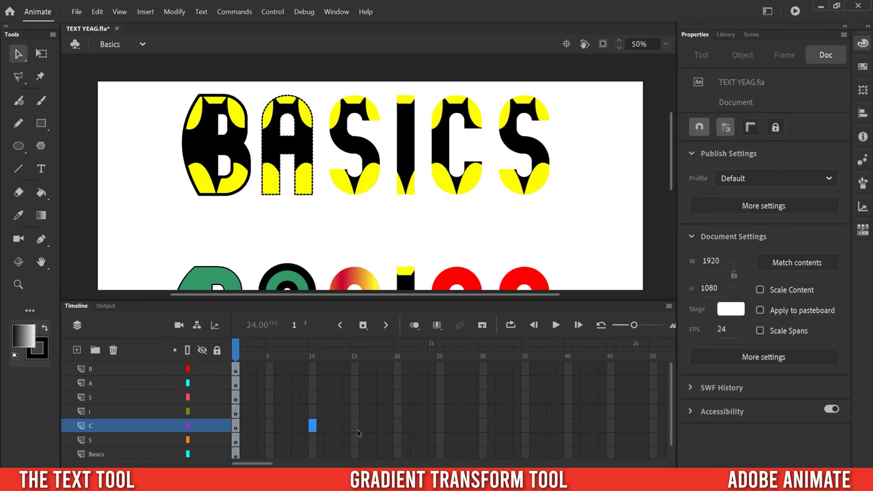
- Select the whole upper BASICS word on the Basics layer and change its fill type to Linear gradient
{"action": "left_click", "coordinate": [235, 454]}
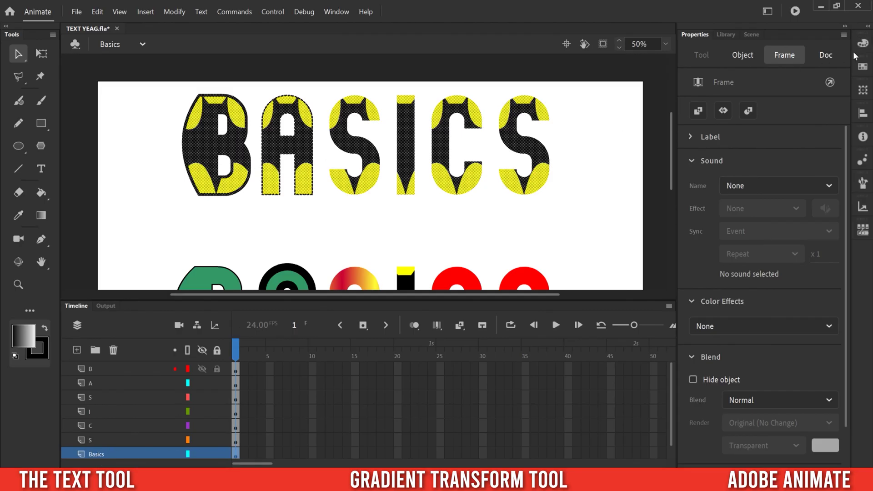
{"action": "left_click", "coordinate": [866, 44]}
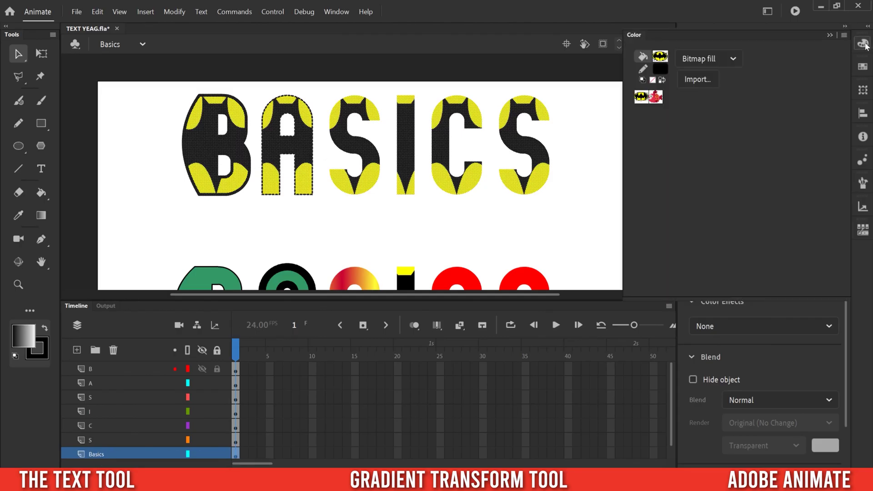
{"action": "left_click", "coordinate": [734, 59]}
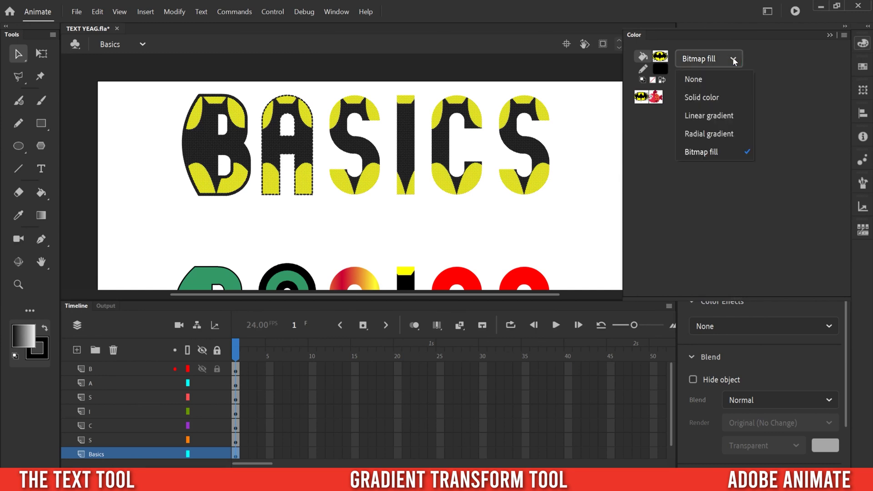
{"action": "left_click", "coordinate": [706, 116]}
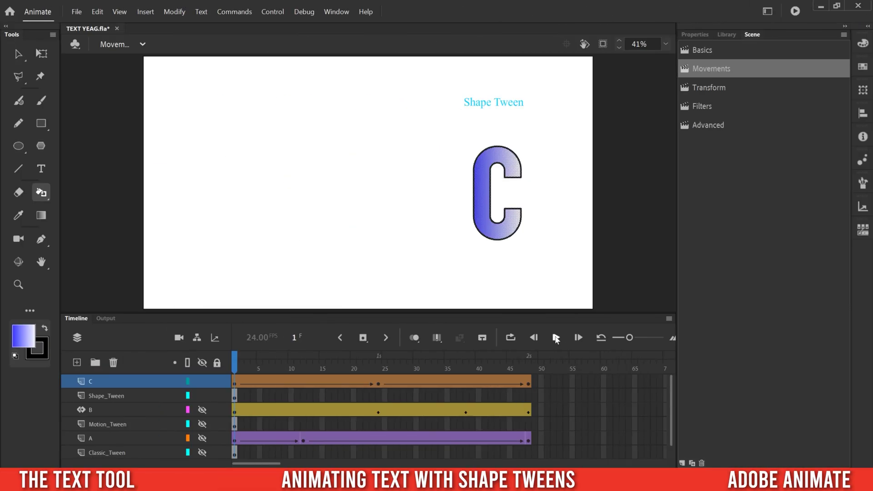
- Play the Movements scene's timeline to preview the C letter's shape tween, and pause the playback
{"action": "left_click", "coordinate": [556, 338]}
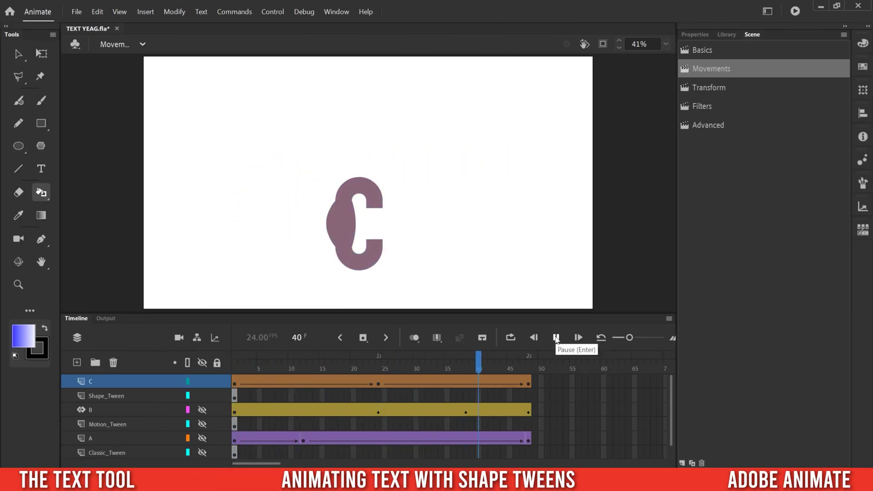
{"action": "left_click", "coordinate": [556, 337]}
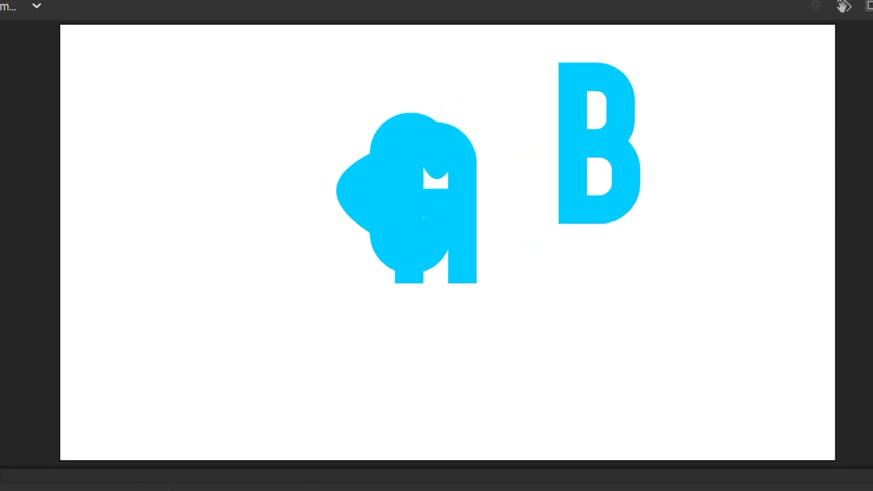